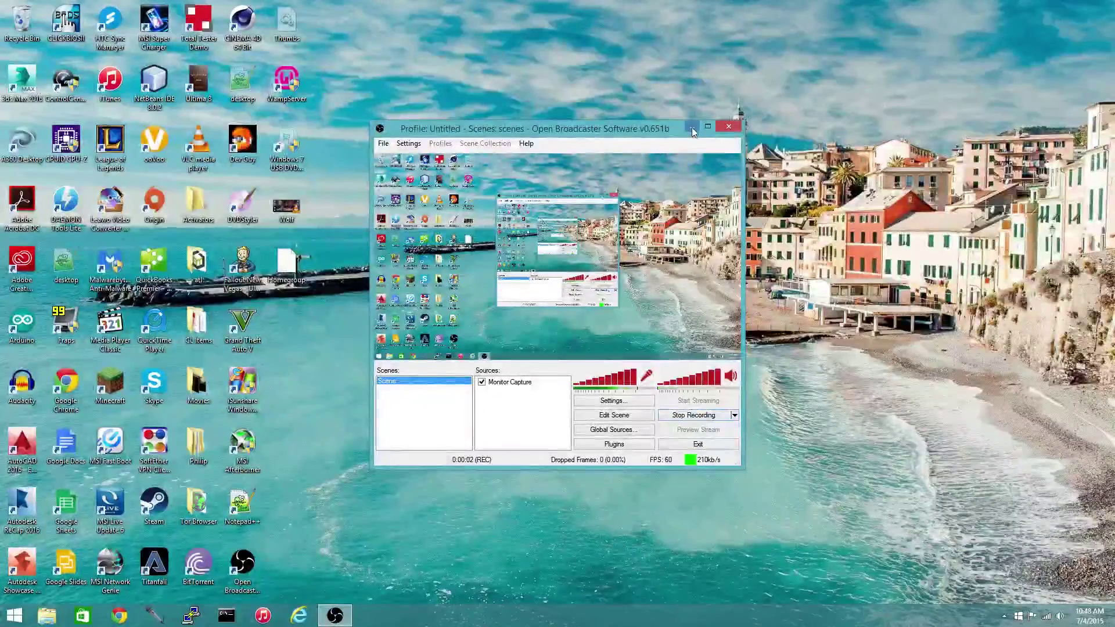
# - Minimize the OBS recording window to clear the desktop
pyautogui.click(691, 127)
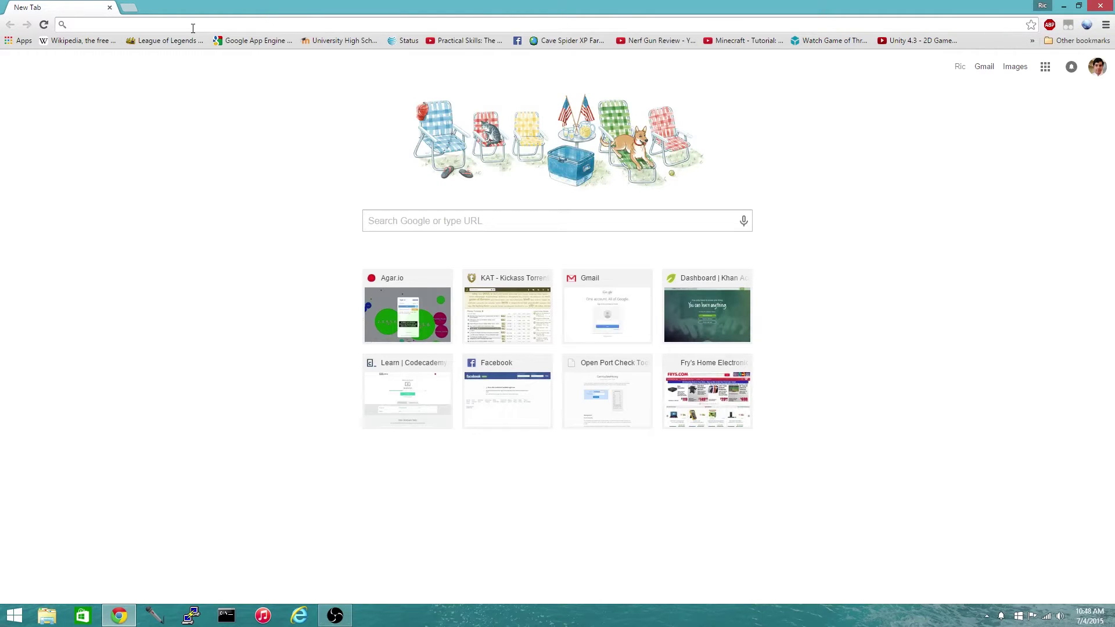
# - Download the BitTorrent installer from bittorrent.com, keep the flagged file, and run it
pyautogui.write('bittorrent.com')
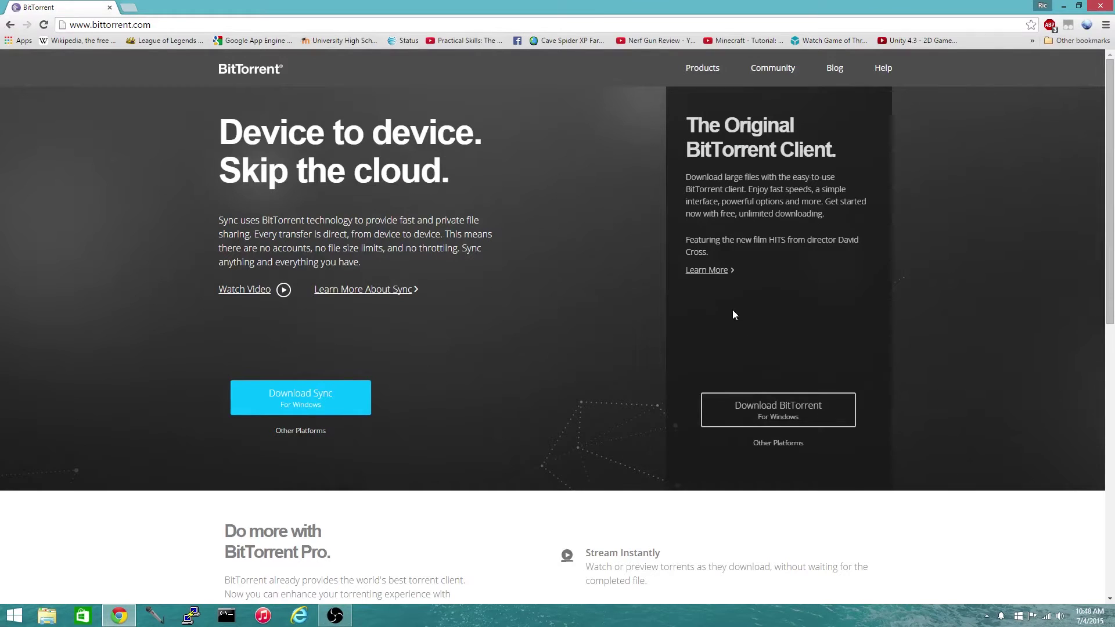
pyautogui.click(785, 412)
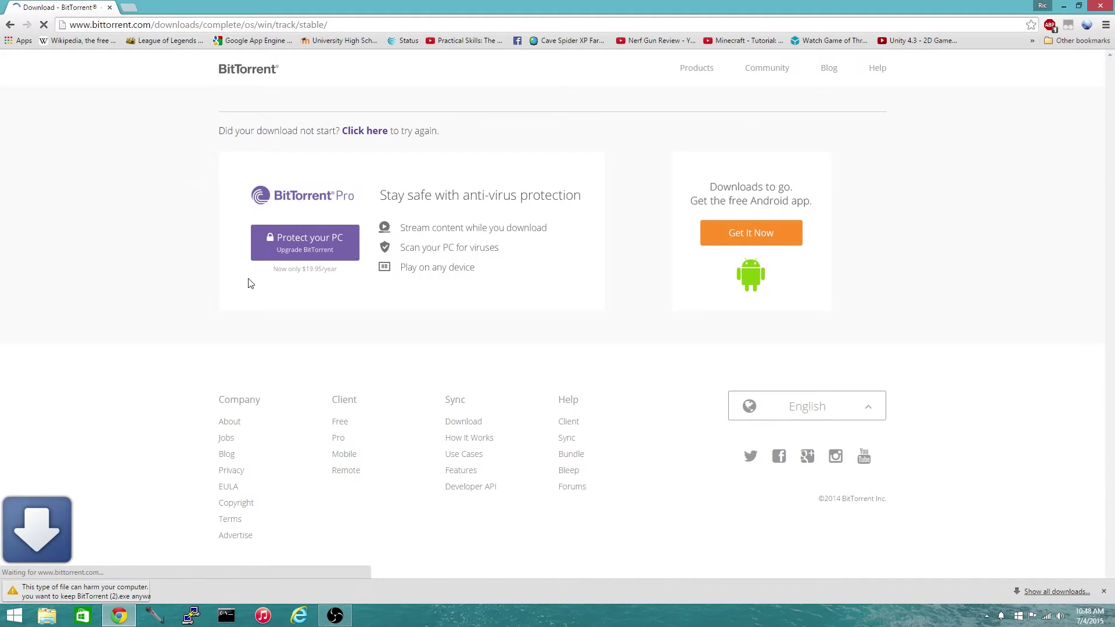
pyautogui.click(191, 591)
pyautogui.click(64, 591)
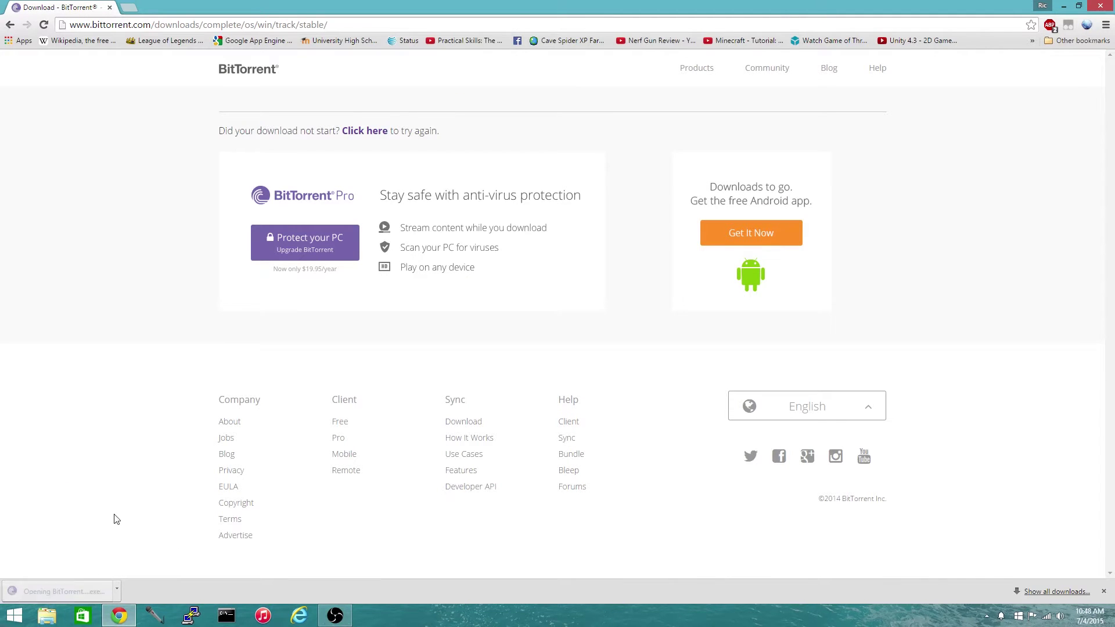
pyautogui.click(587, 317)
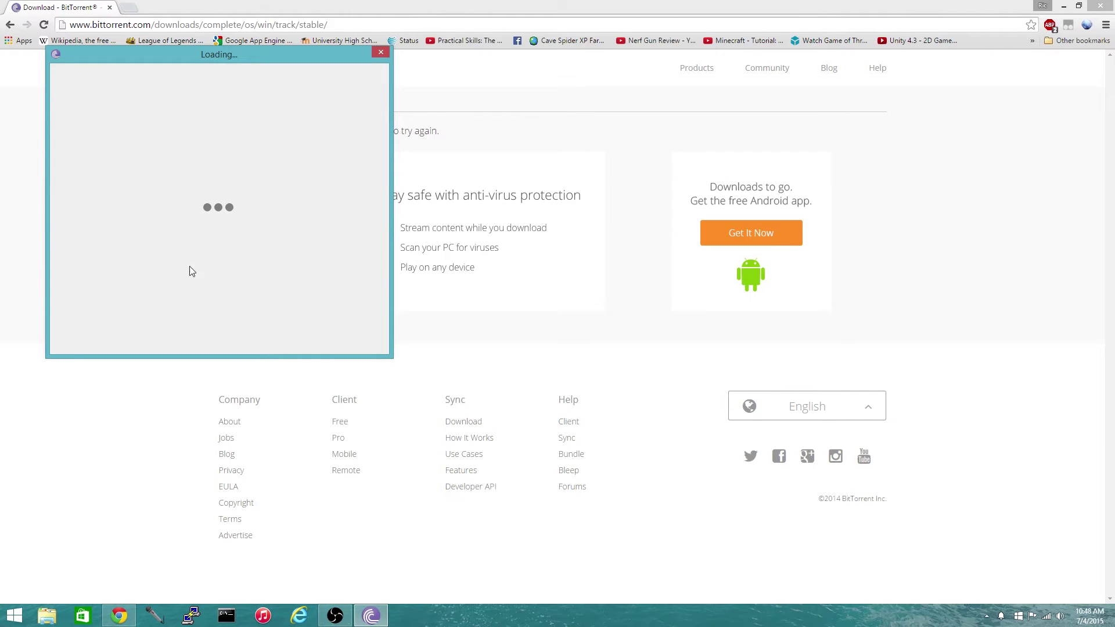
# - Advance through the wizard, accepting the license, desktop icon and recommended configuration
pyautogui.click(360, 334)
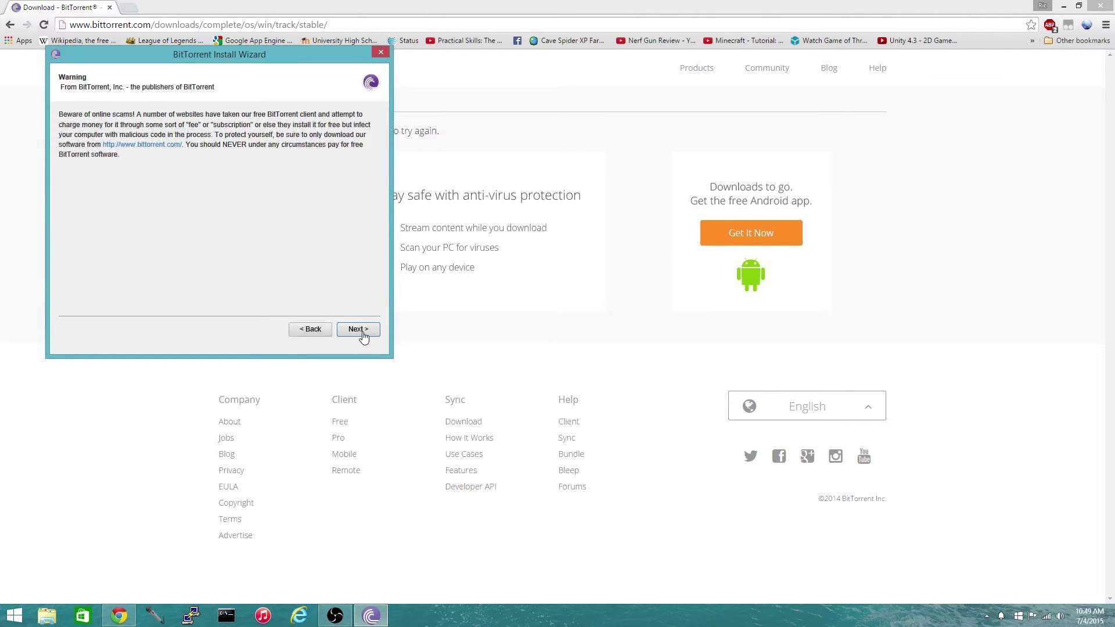
pyautogui.click(360, 329)
pyautogui.click(354, 331)
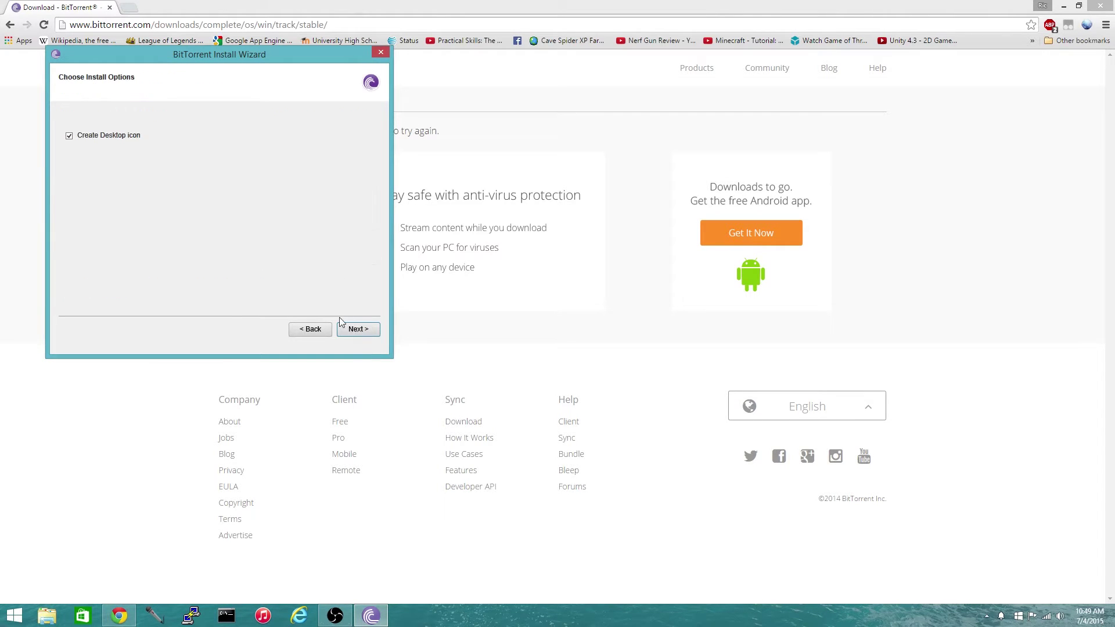
pyautogui.click(353, 331)
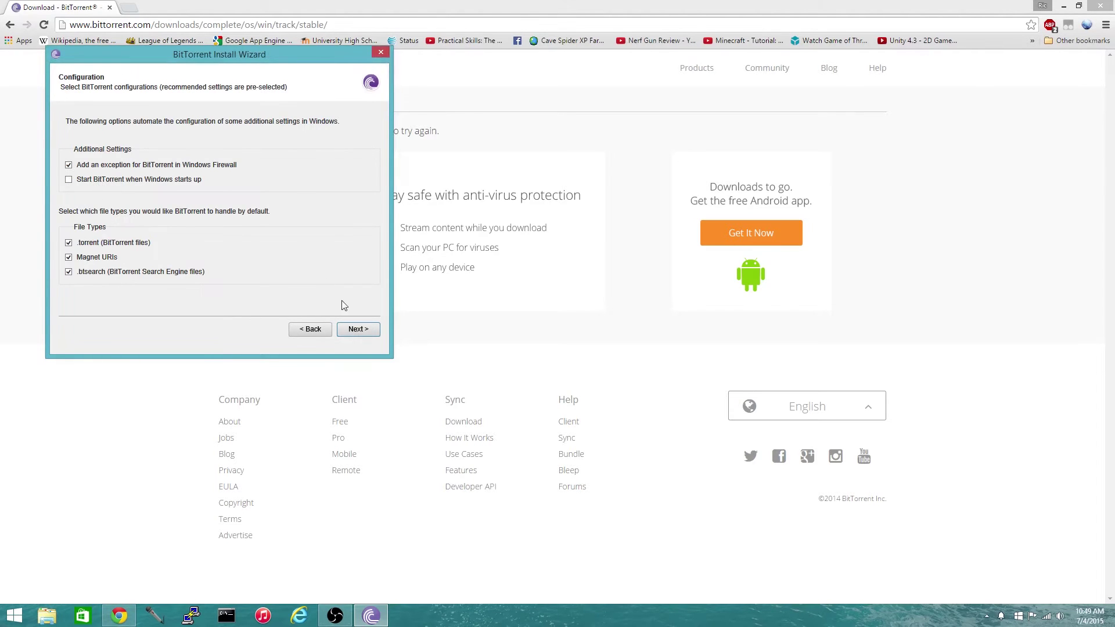
pyautogui.click(357, 341)
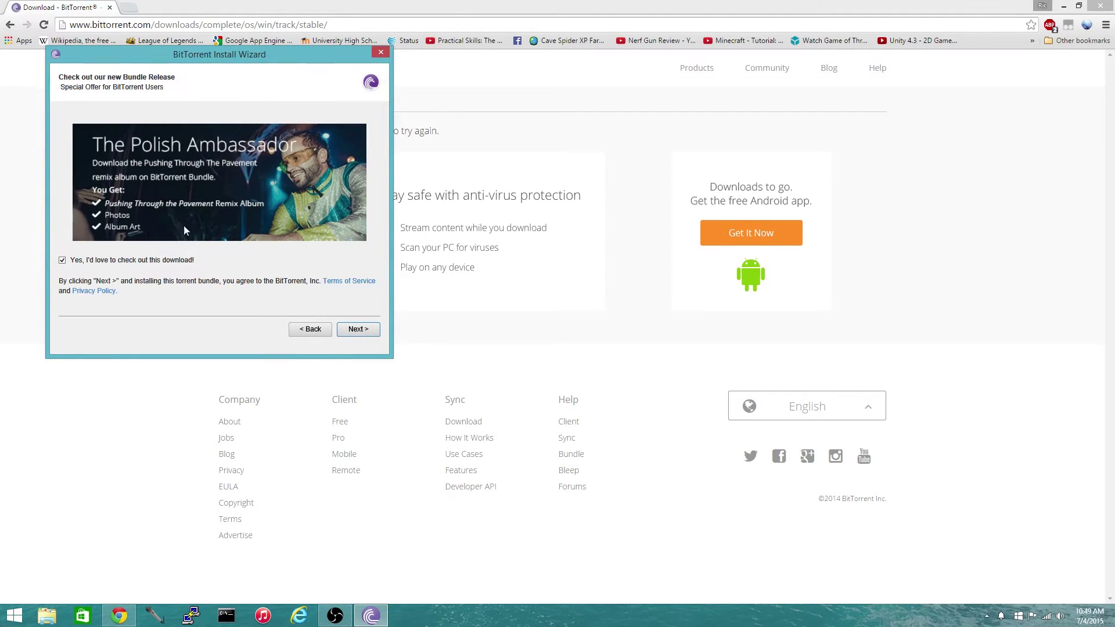
# - Decline the bundled album, Pluto TV and PC Mechanic offers and finish installing
pyautogui.click(63, 261)
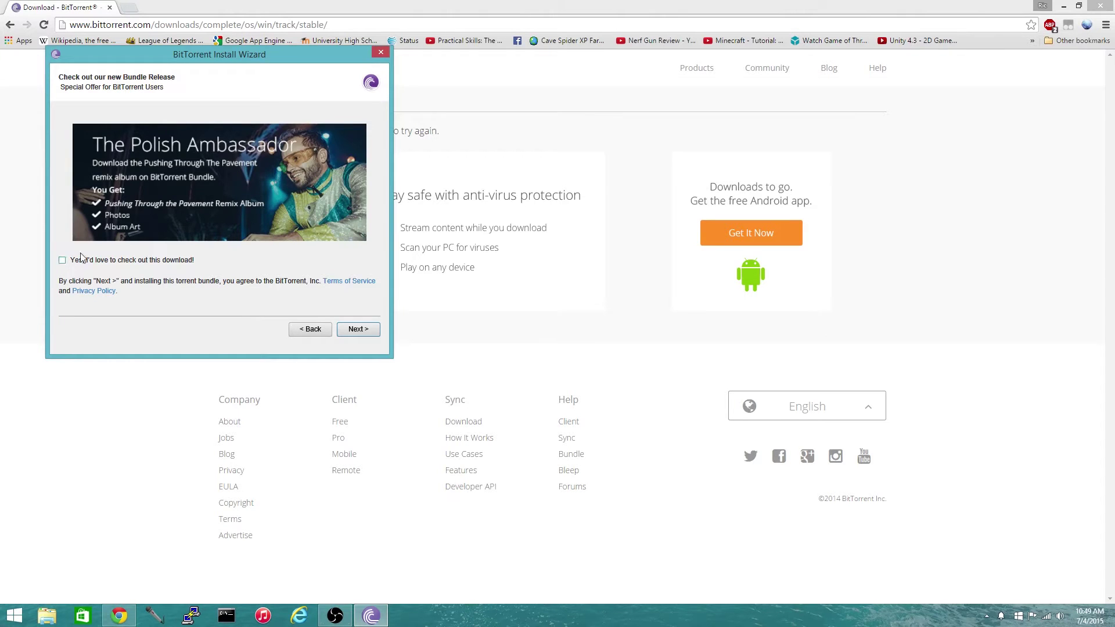
pyautogui.click(354, 329)
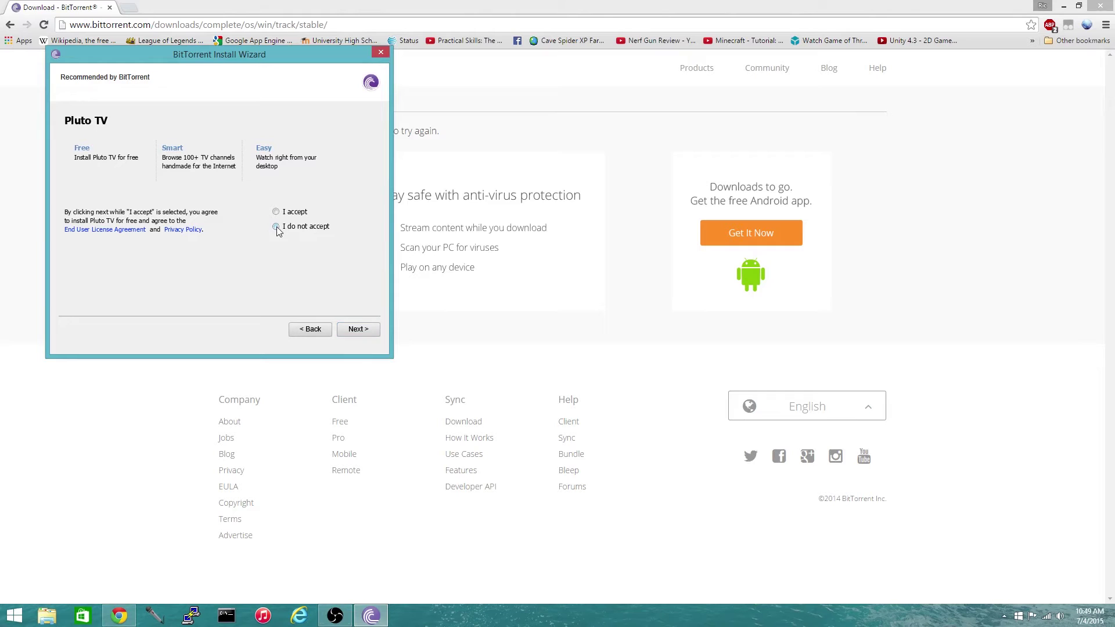
pyautogui.click(355, 330)
pyautogui.click(276, 227)
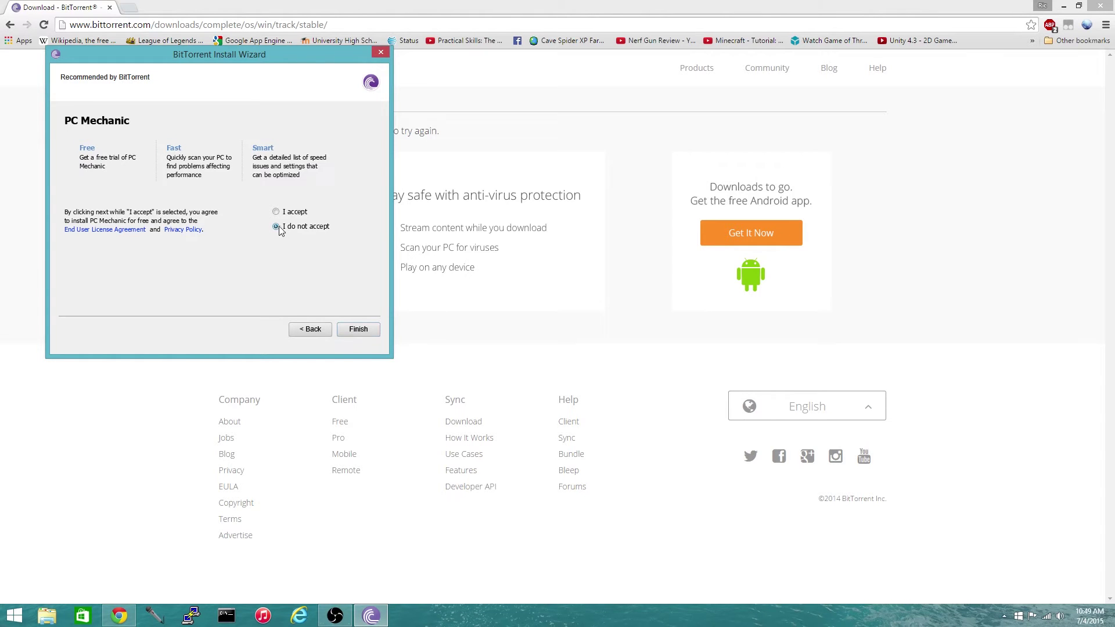
pyautogui.click(358, 329)
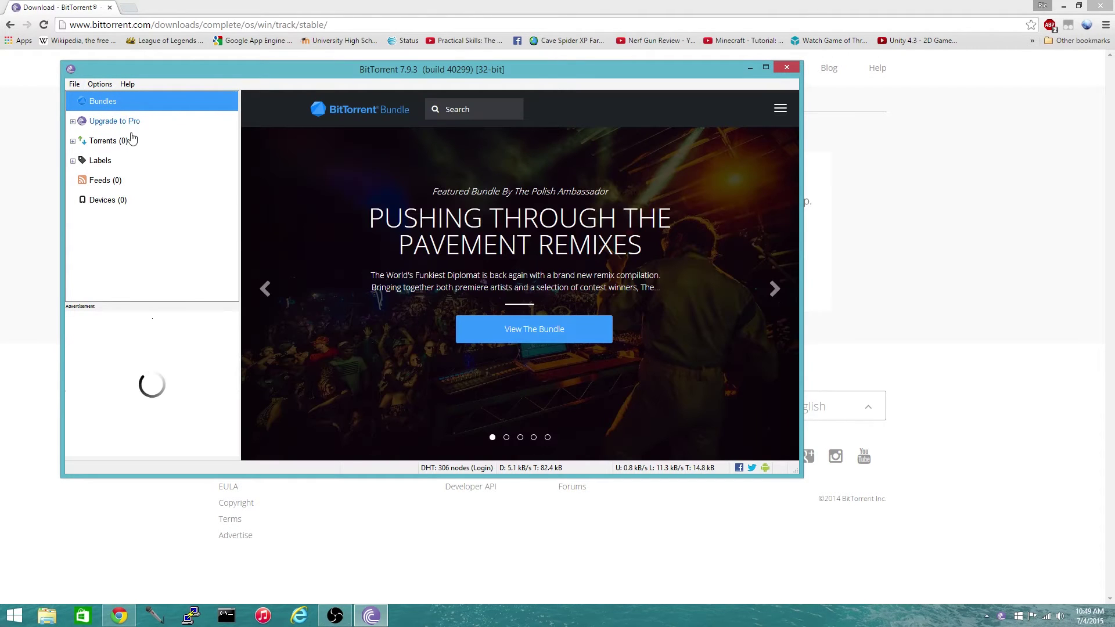
# - Enable UPnP port mapping on the Connection page of BitTorrent Preferences
pyautogui.click(114, 142)
pyautogui.click(100, 85)
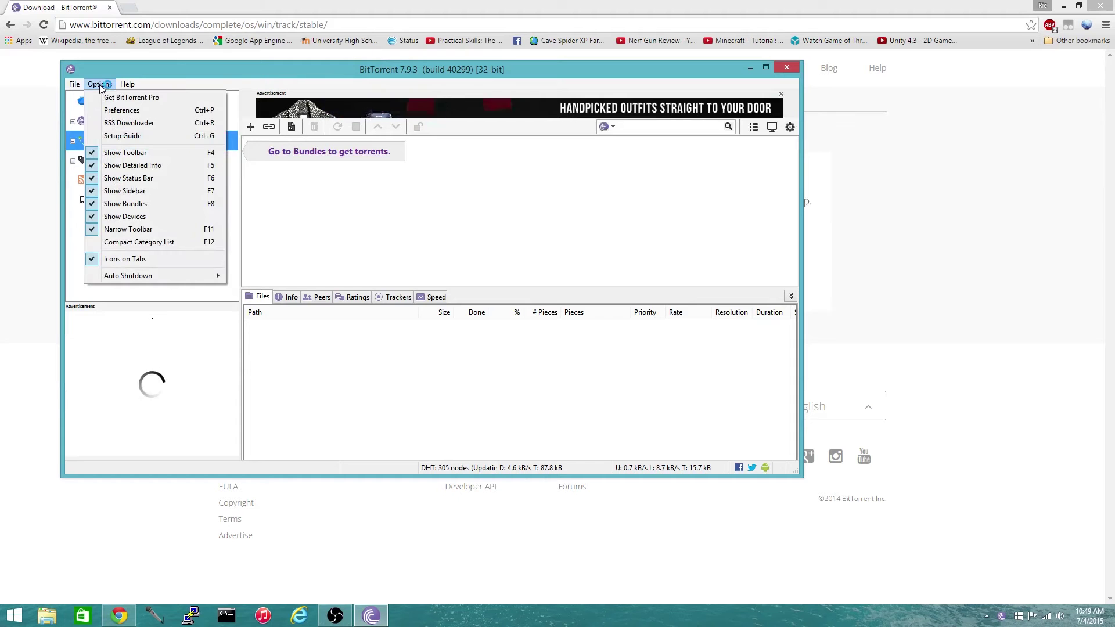
pyautogui.click(138, 111)
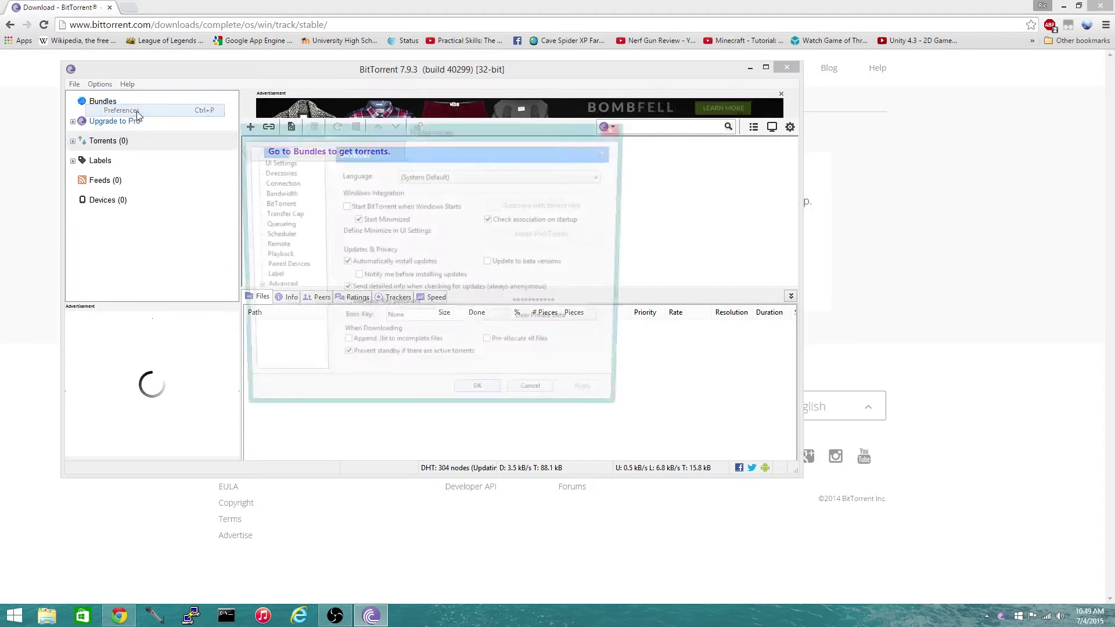
pyautogui.click(279, 183)
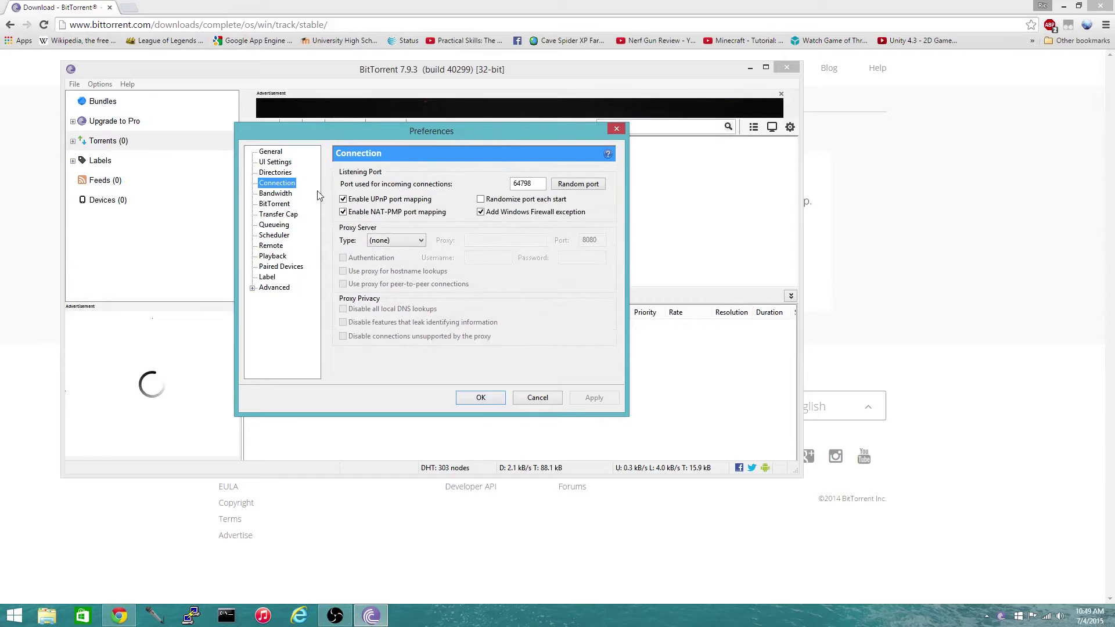
pyautogui.click(343, 199)
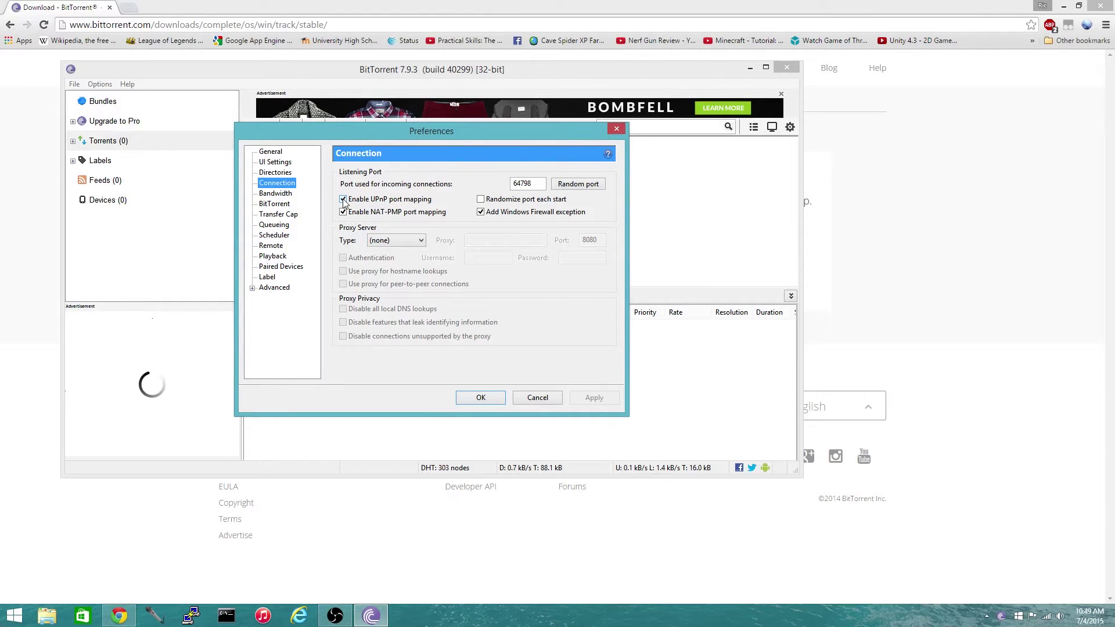
# - Review the Bandwidth page in BitTorrent Preferences
pyautogui.click(287, 196)
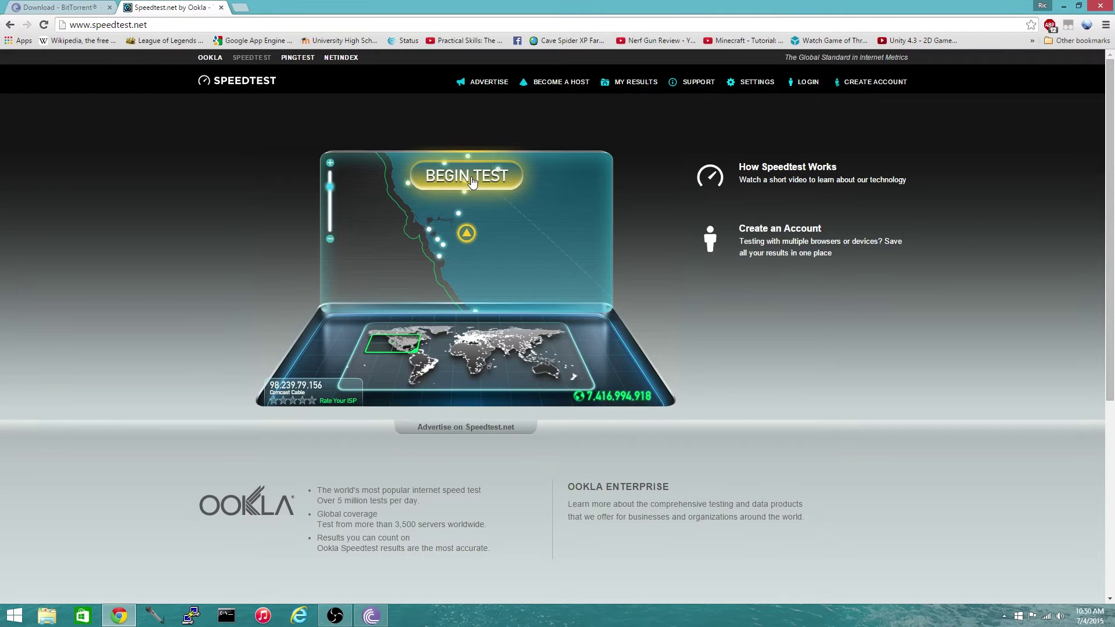
# - Run a Speedtest.net test (20 ms ping, 6910.2 kB/s download), then close its tab
pyautogui.click(471, 177)
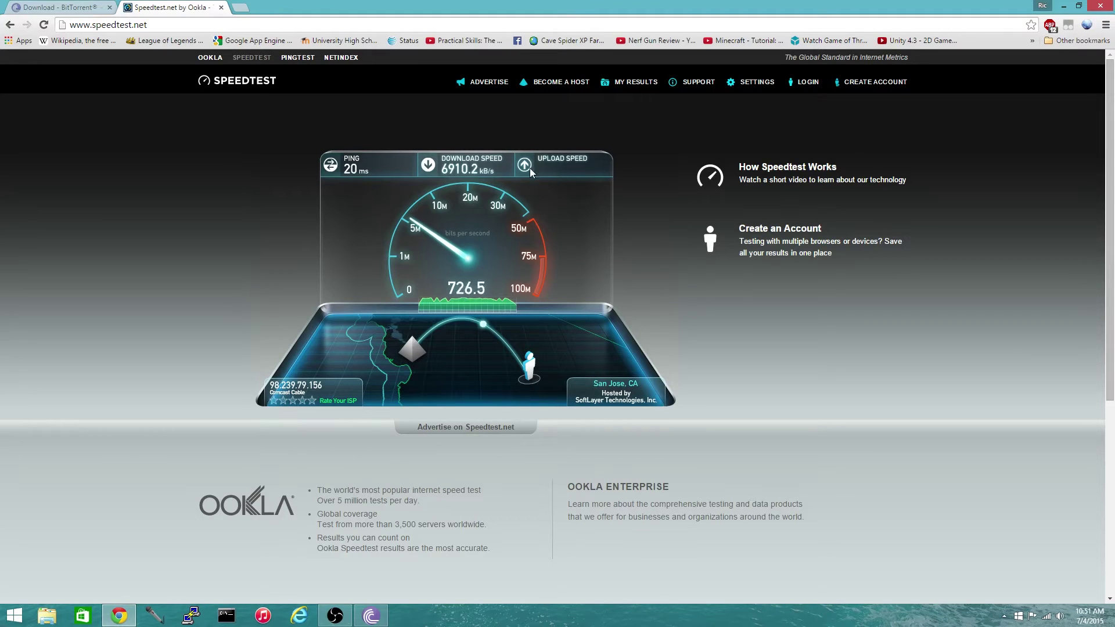
pyautogui.middleClick(204, 6)
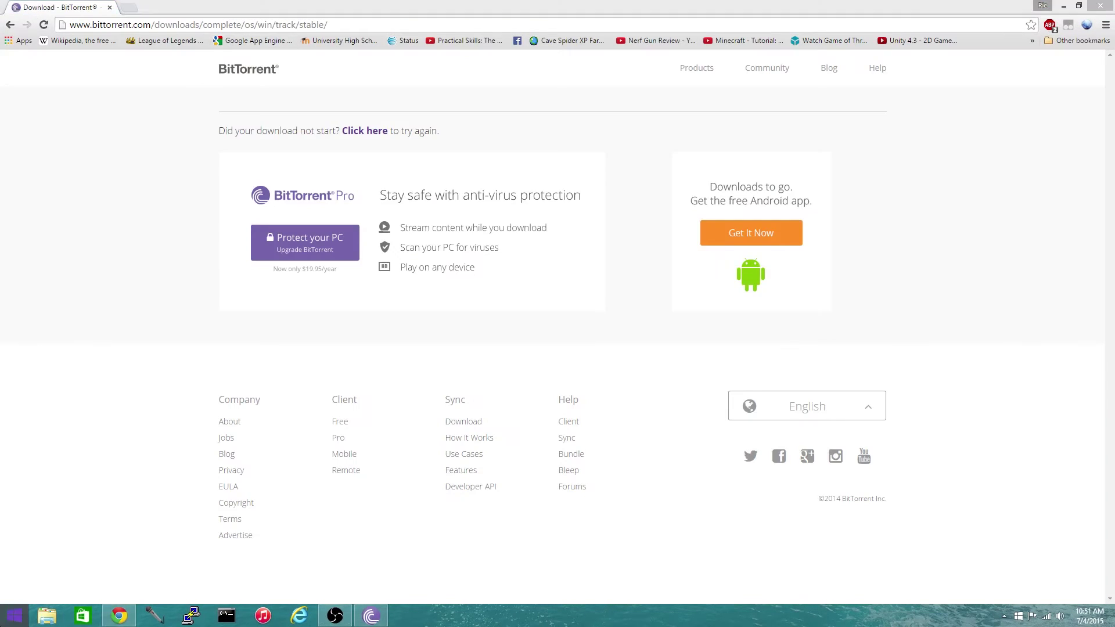
# - Launch Calculator through Windows search
pyautogui.click(14, 615)
pyautogui.write('calculator')
pyautogui.press('Return')
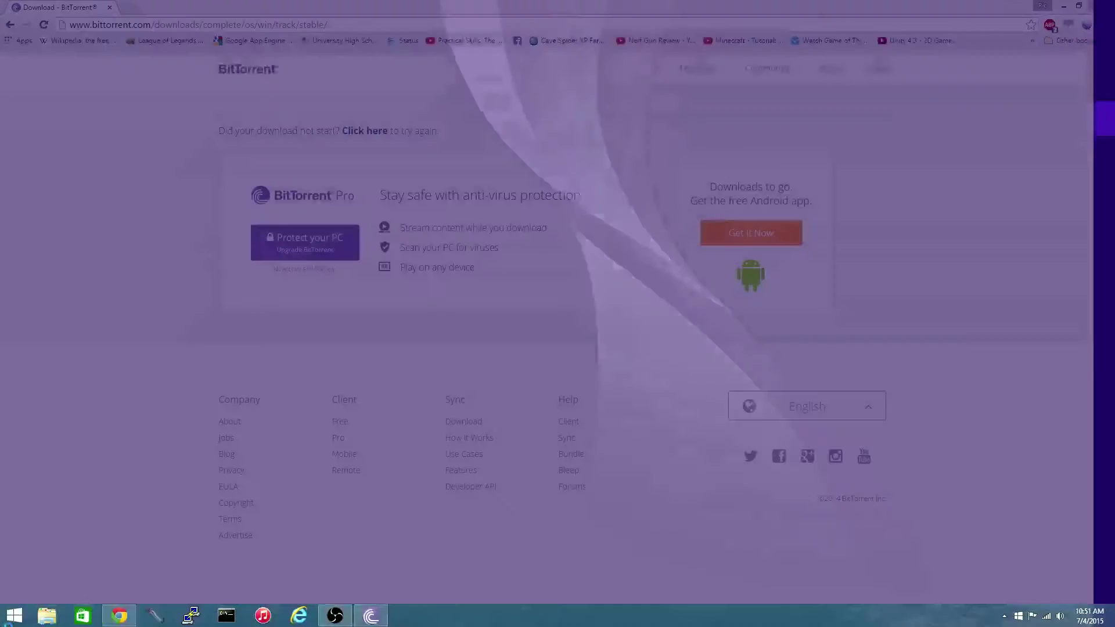
# - Compute 700 × 0.8 = 560 in Calculator, then close it
pyautogui.click(943, 207)
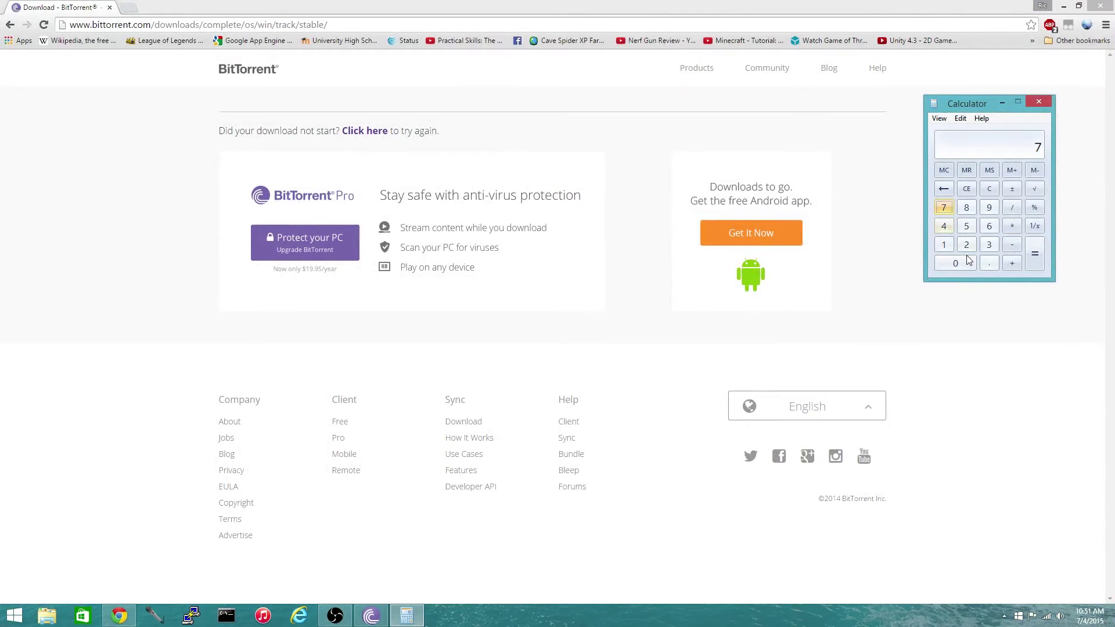
pyautogui.click(955, 263)
pyautogui.click(956, 263)
pyautogui.click(1011, 226)
pyautogui.click(989, 263)
pyautogui.click(966, 207)
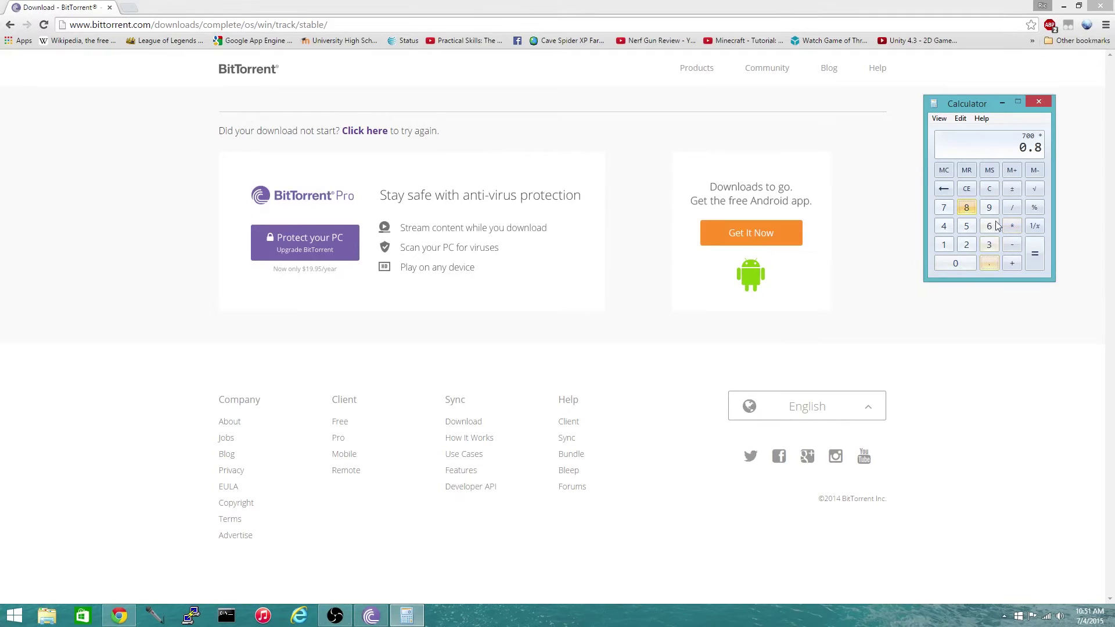
pyautogui.click(1034, 253)
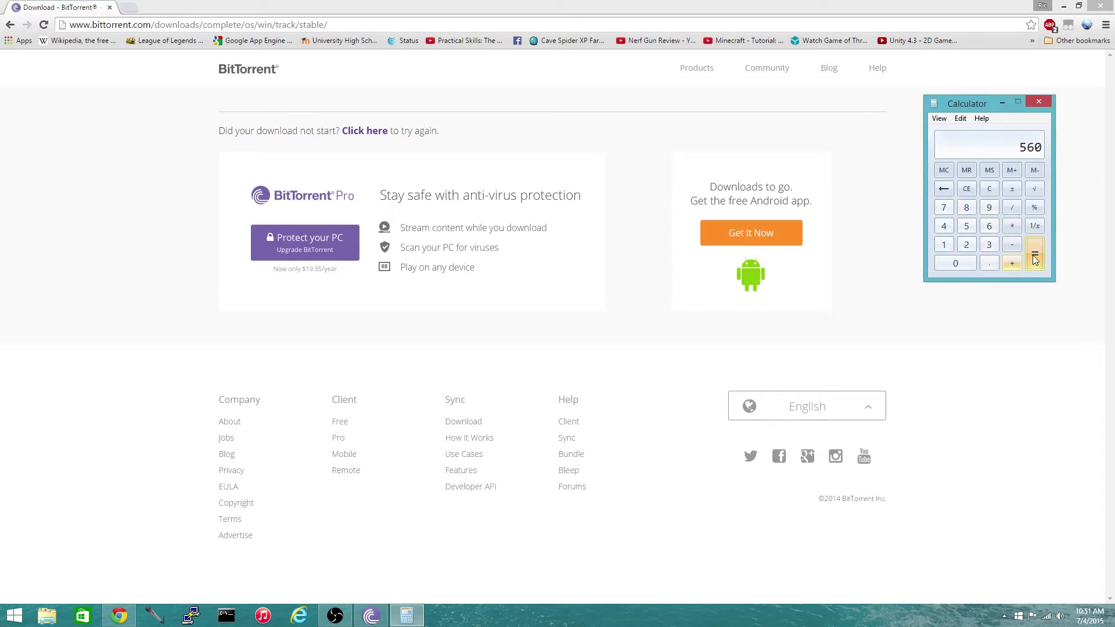
pyautogui.click(1038, 103)
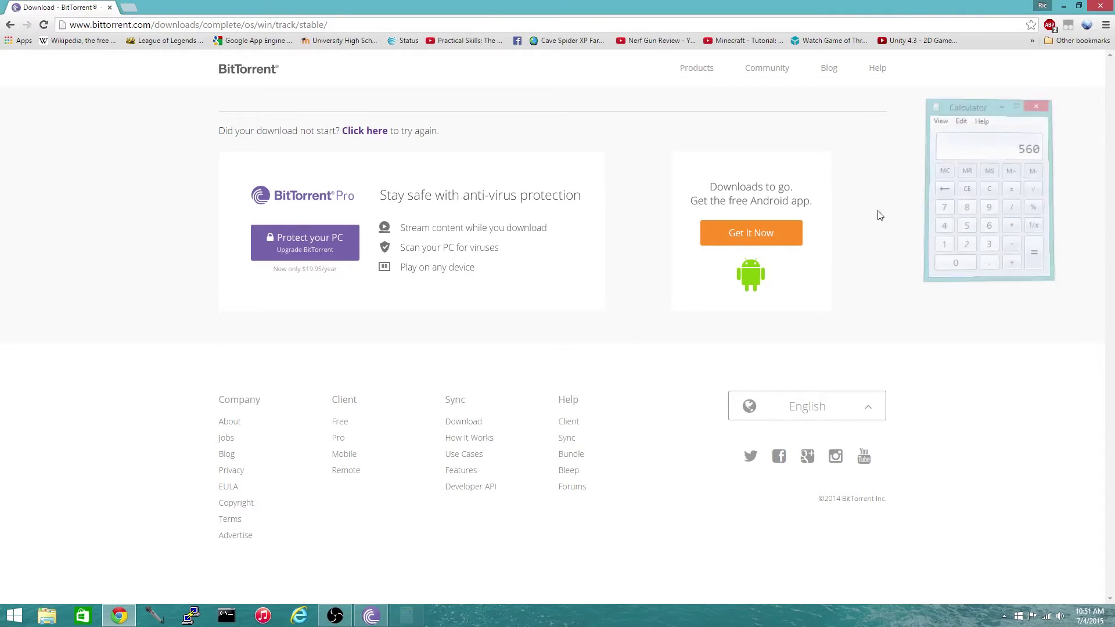
# - Set the maximum upload rate to 560 kB/s in Bandwidth preferences
pyautogui.click(371, 615)
pyautogui.doubleClick(586, 183)
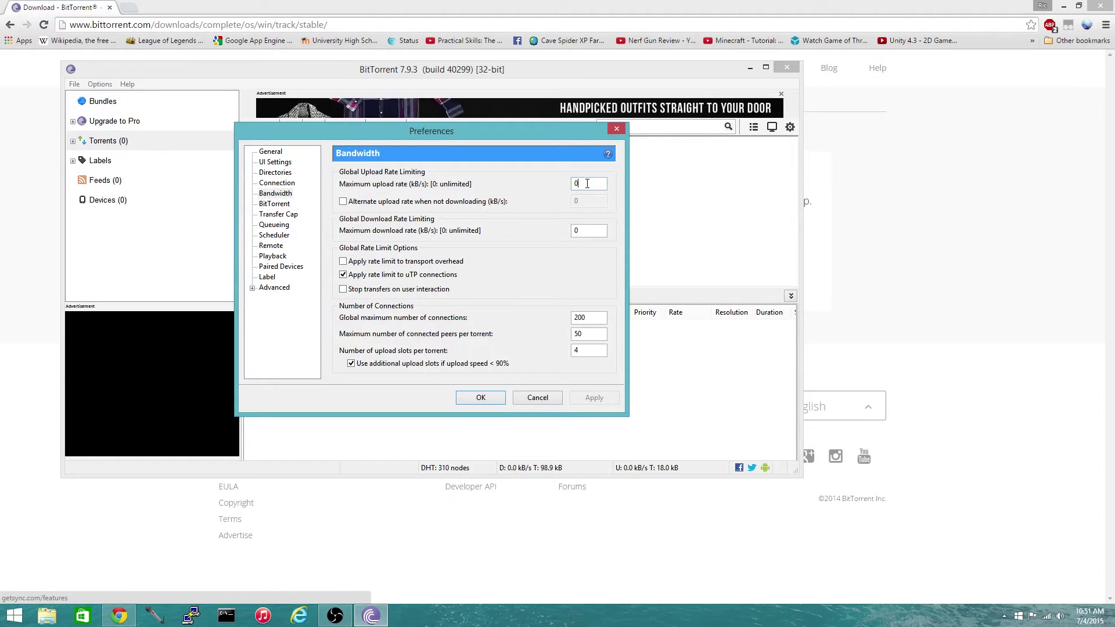
pyautogui.write('580')
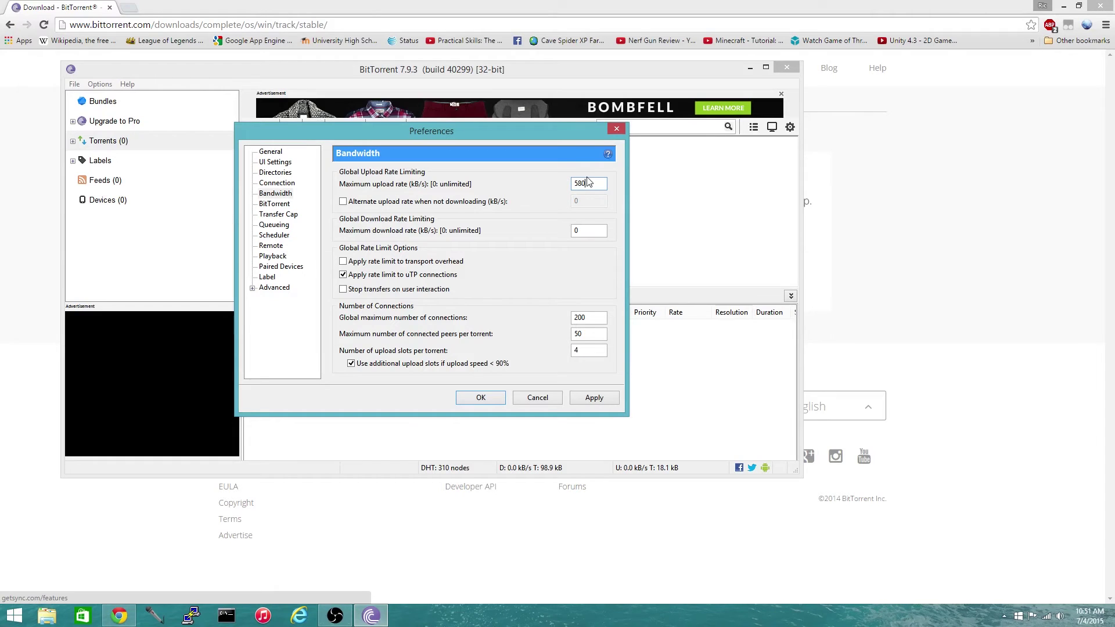
pyautogui.press('BackSpace')
pyautogui.press('BackSpace')
pyautogui.write('60')
# - Raise the connected peers per torrent from 50 to 100
pyautogui.doubleClick(576, 334)
pyautogui.write('100')
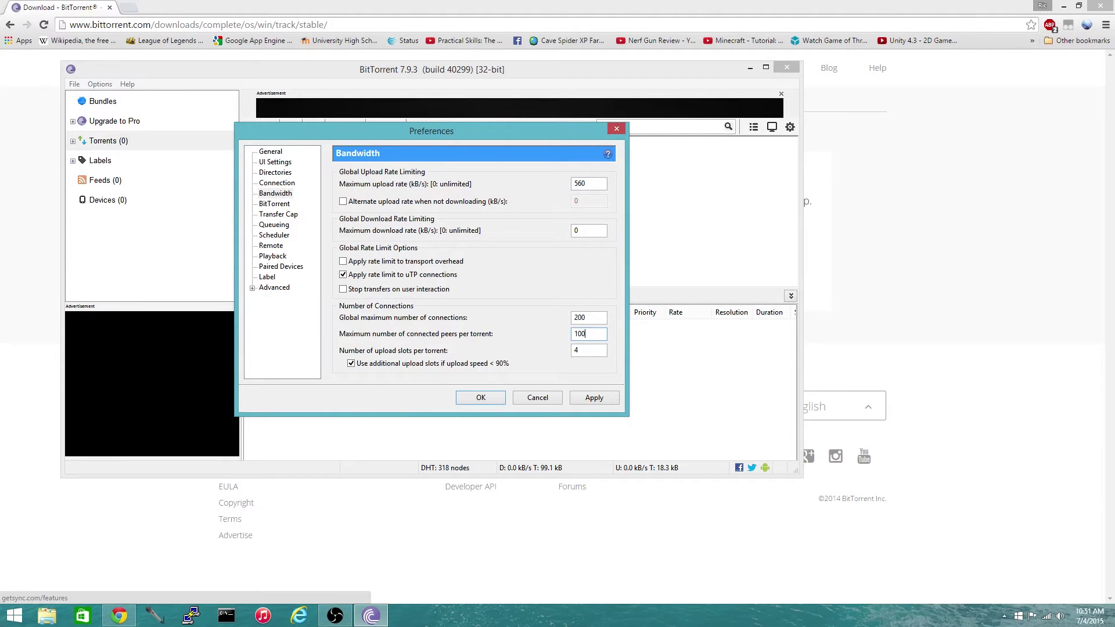
pyautogui.press('Tab')
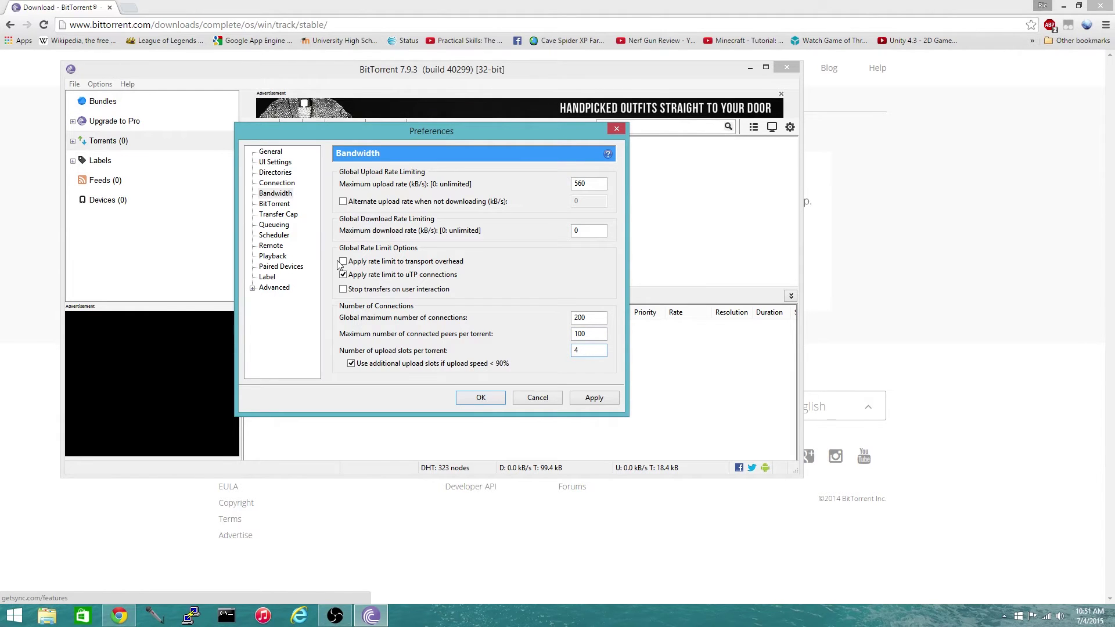
# - Set outgoing protocol encryption to Enabled on the BitTorrent preferences page
pyautogui.click(275, 205)
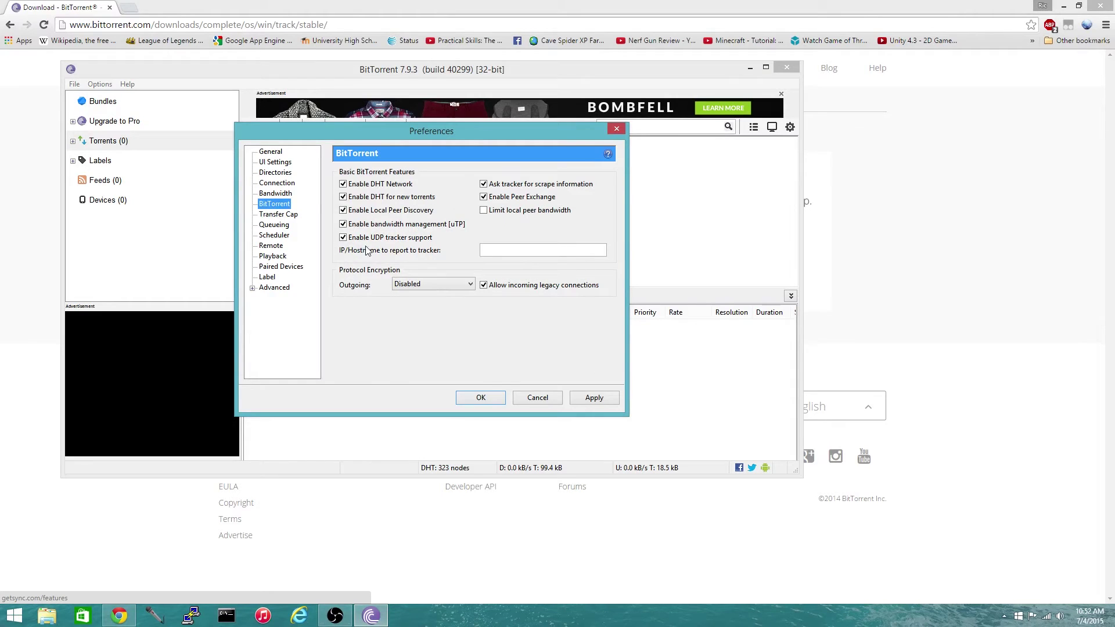
pyautogui.click(450, 283)
pyautogui.click(437, 303)
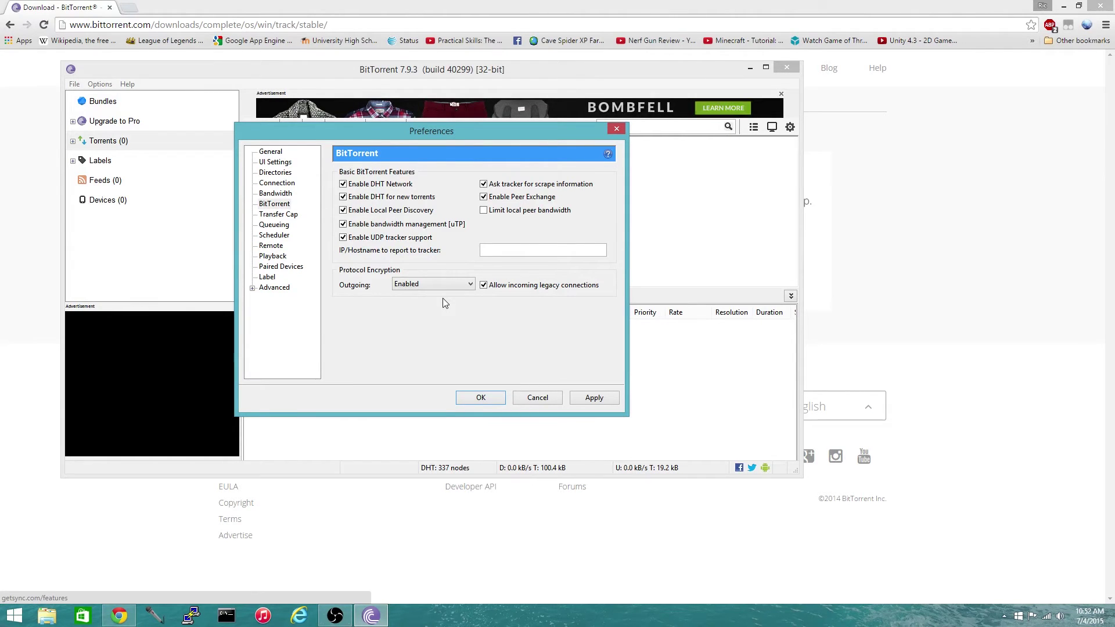
# - Apply the preference changes and close the Preferences dialog with OK
pyautogui.click(594, 398)
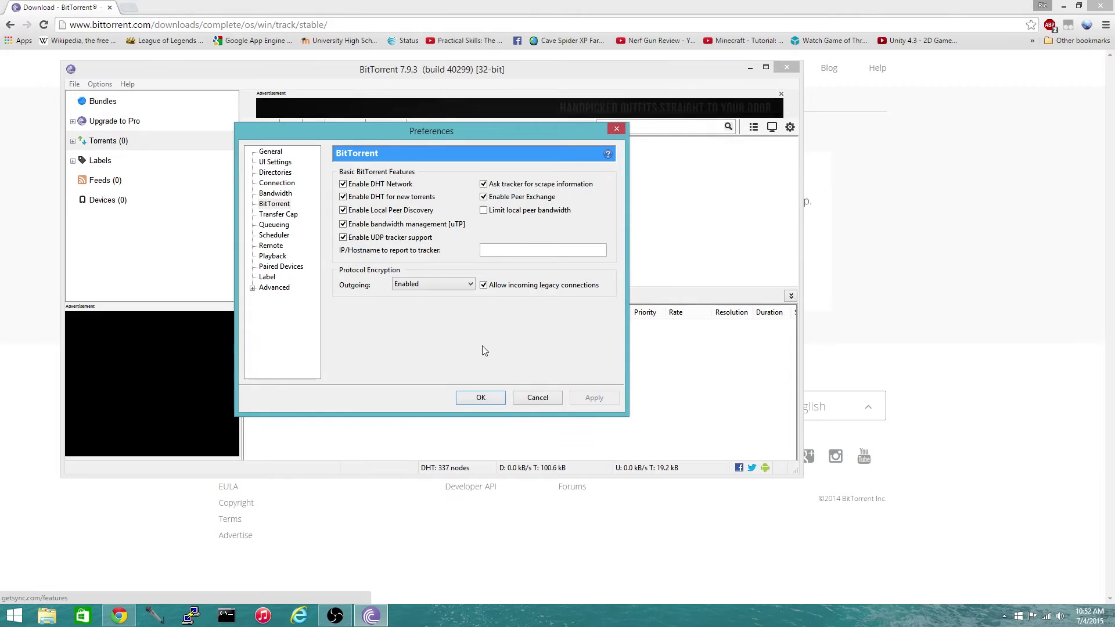
pyautogui.click(481, 402)
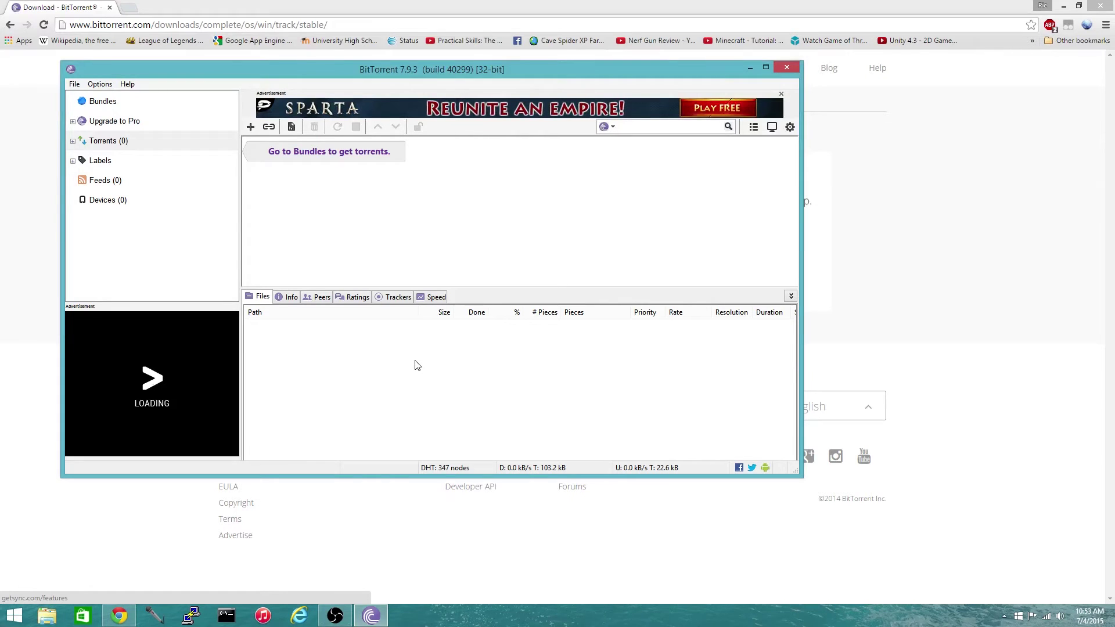
# - Launch SoftEther VPN Client Manager and connect over TCP to a Japan VPN Gate relay server
pyautogui.click(14, 615)
pyautogui.write('software (32bit')
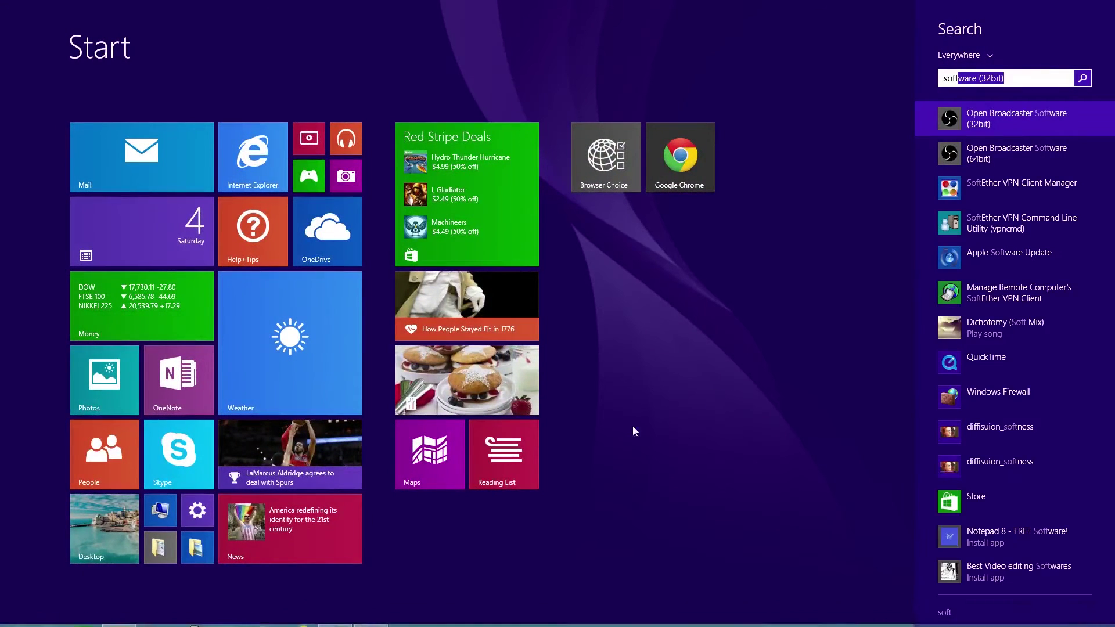
pyautogui.click(961, 190)
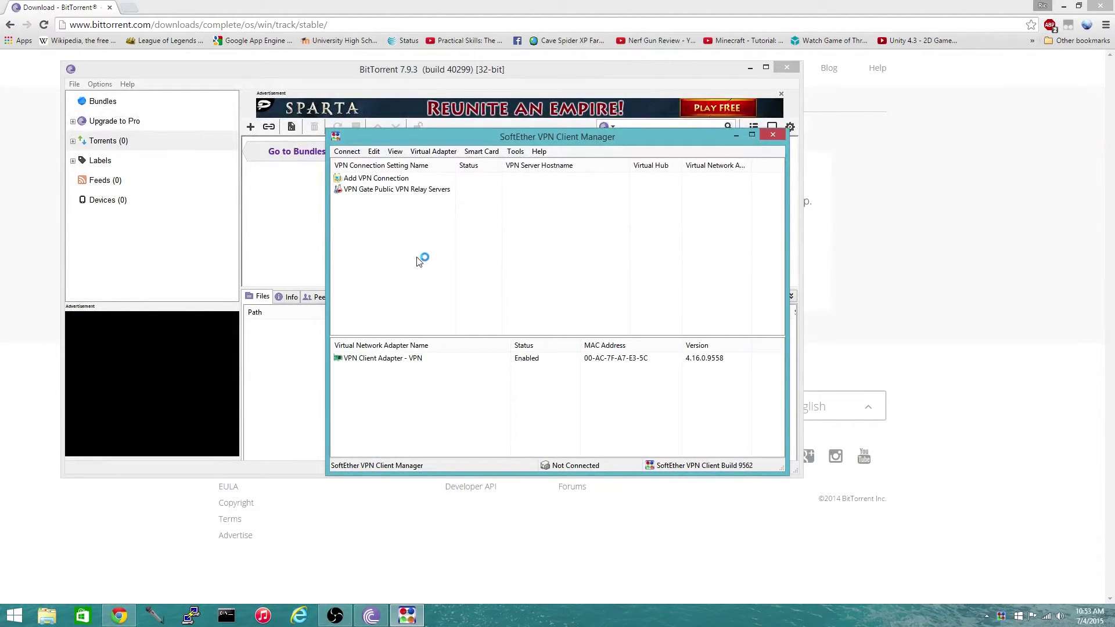
pyautogui.click(414, 358)
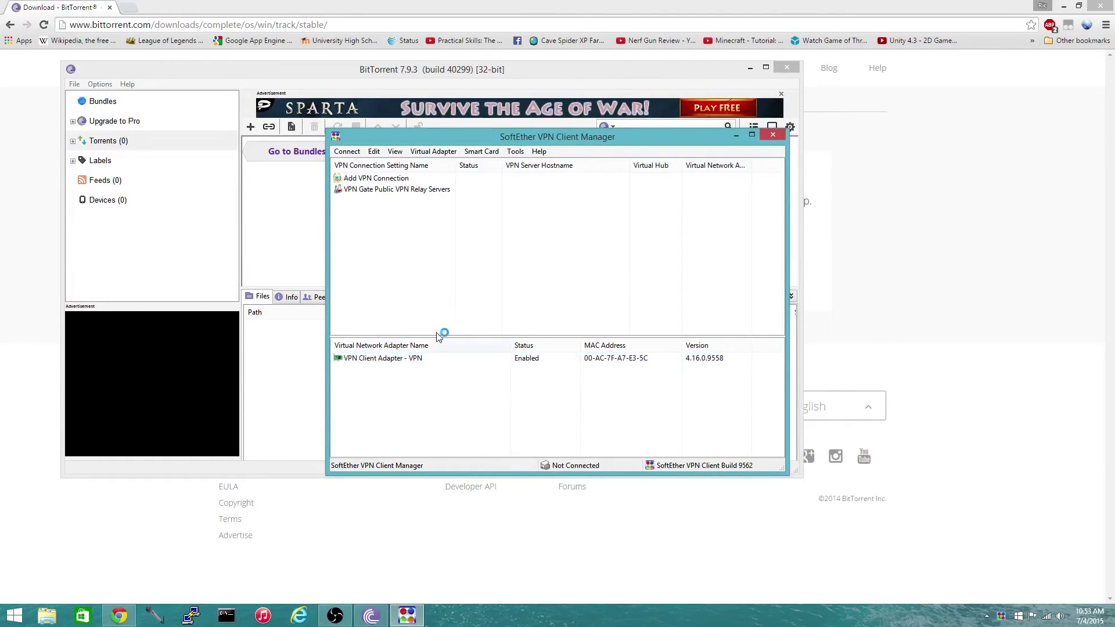
pyautogui.doubleClick(399, 192)
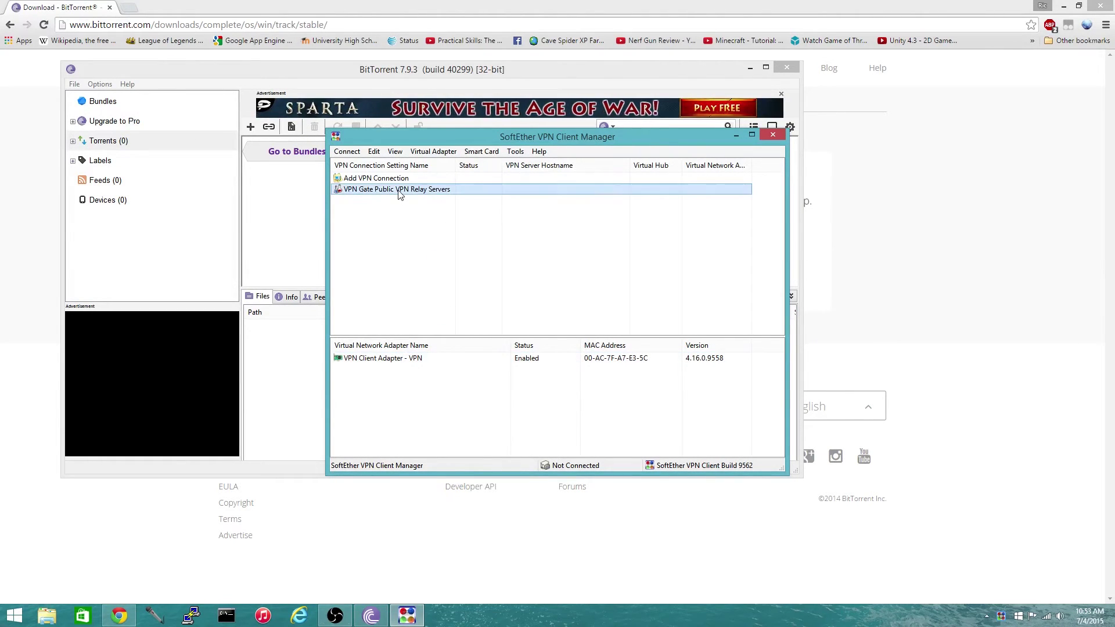
pyautogui.doubleClick(539, 268)
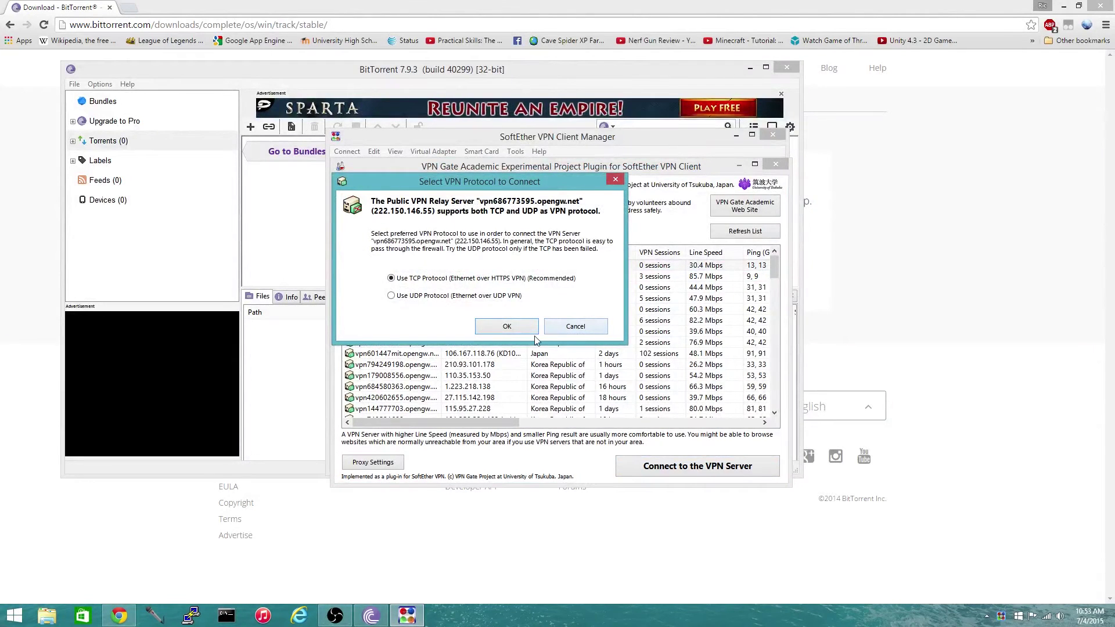
pyautogui.click(508, 327)
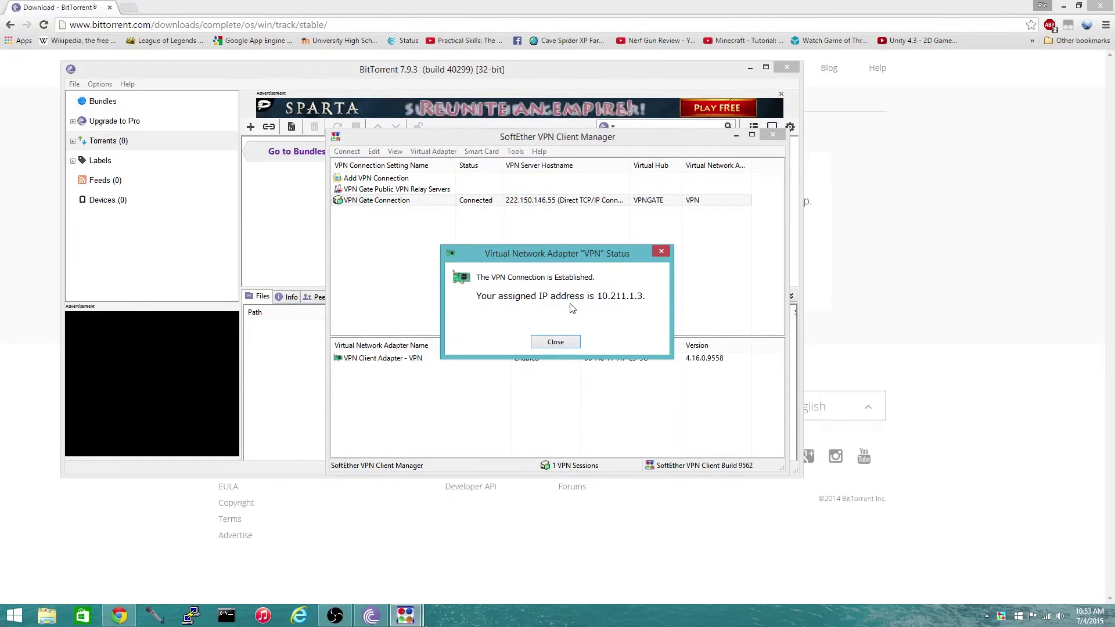
# - Close the Virtual Network Adapter notice, leaving VPN Gate Connection listed as Connected
pyautogui.click(590, 269)
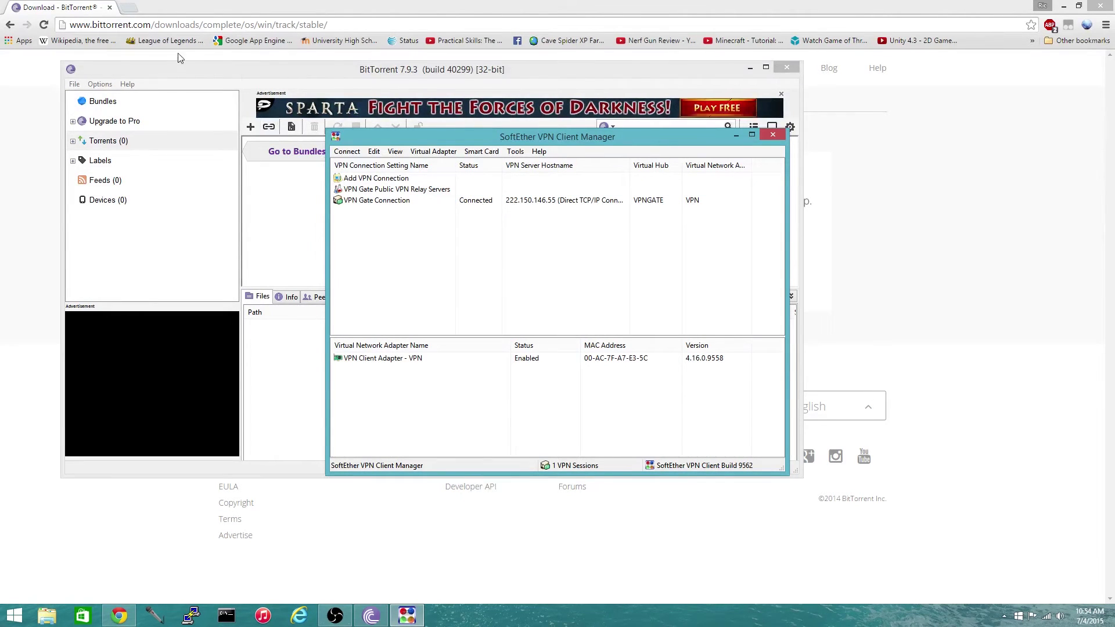
# - Go to kat.cr in a new Chrome tab and search for 'ubuntu' torrents
pyautogui.click(192, 6)
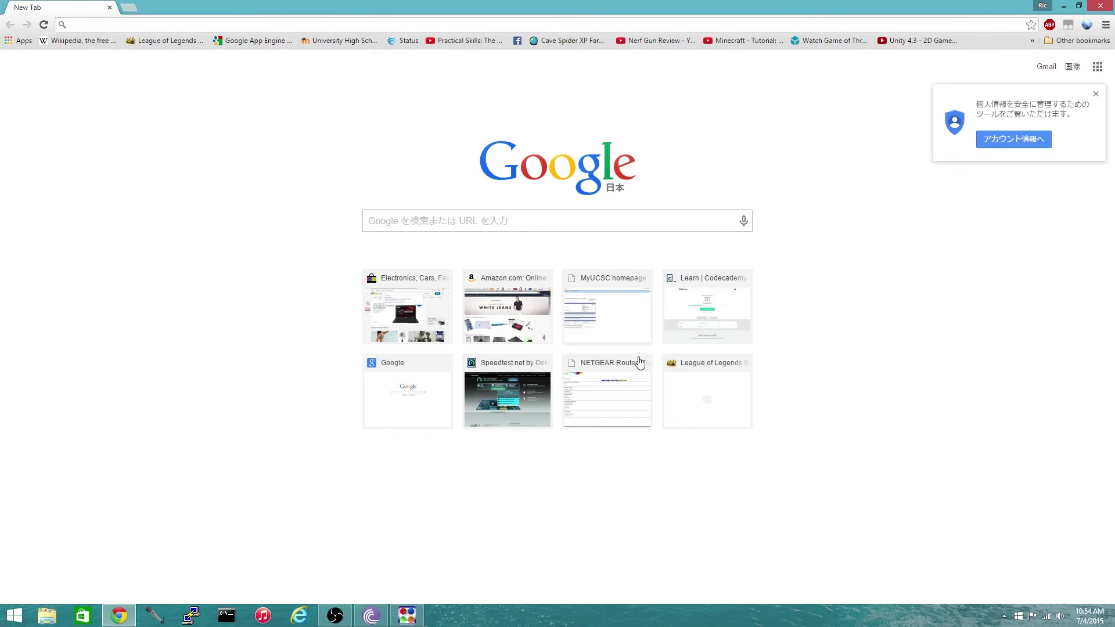
pyautogui.write('kat.cr')
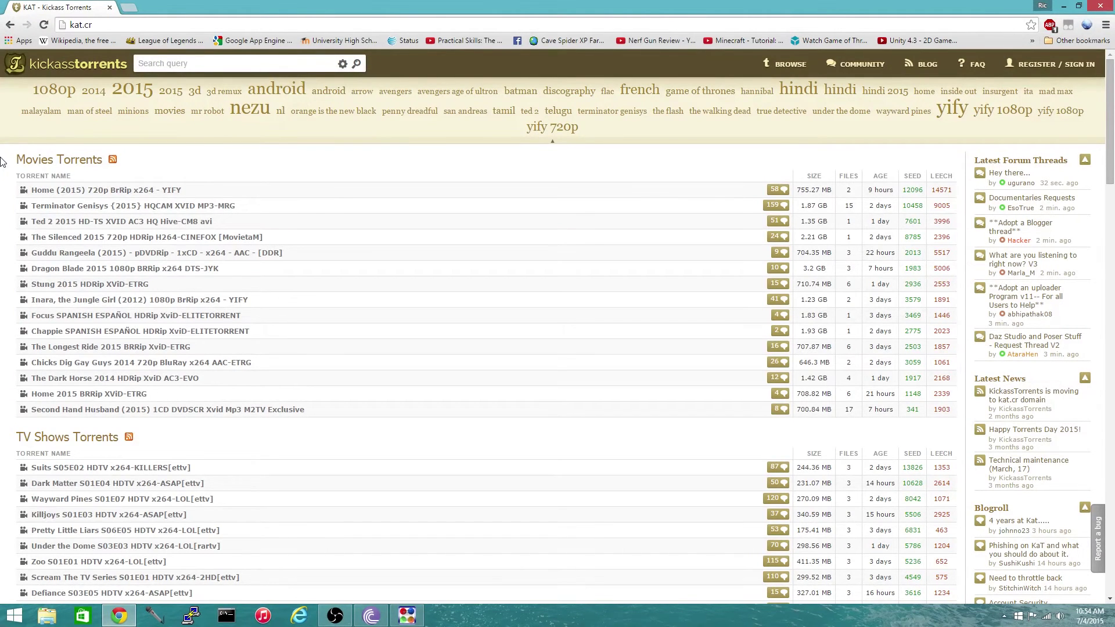
pyautogui.click(204, 60)
pyautogui.press('Return')
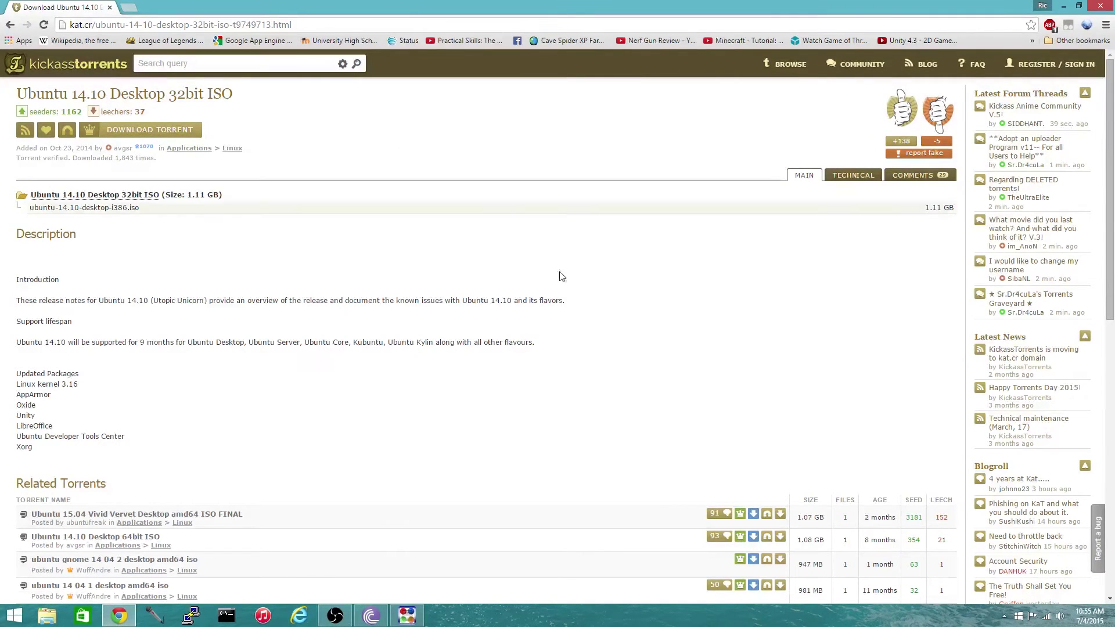
# - Download the Ubuntu 14.10 Desktop 32bit ISO .torrent file from its Kickass Torrents page
pyautogui.scroll(-5, 443, 219)
pyautogui.scroll(2, 433, 215)
pyautogui.scroll(3, 57, 353)
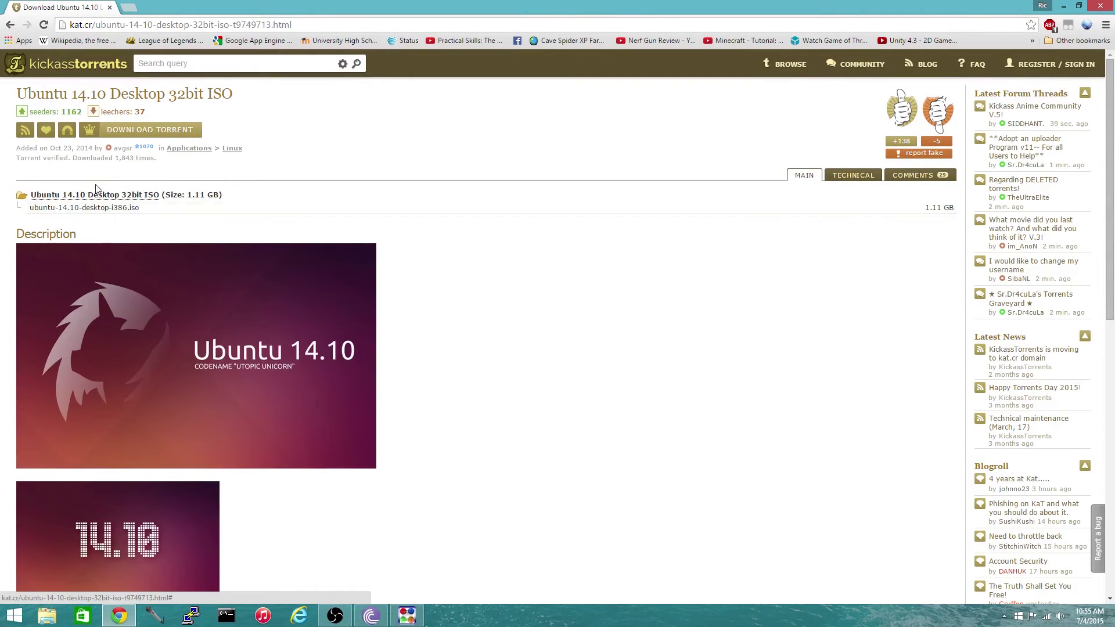
pyautogui.click(149, 129)
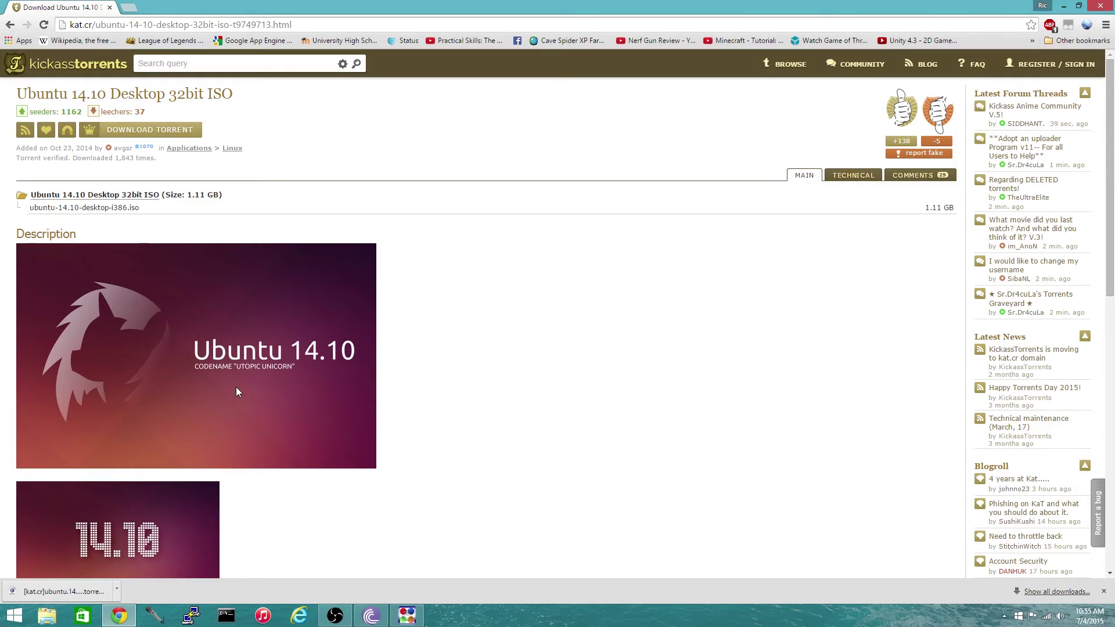
# - Add ubuntu-14.10-desktop-i386.iso to BitTorrent, saving to Downloads, and start it downloading
pyautogui.click(58, 590)
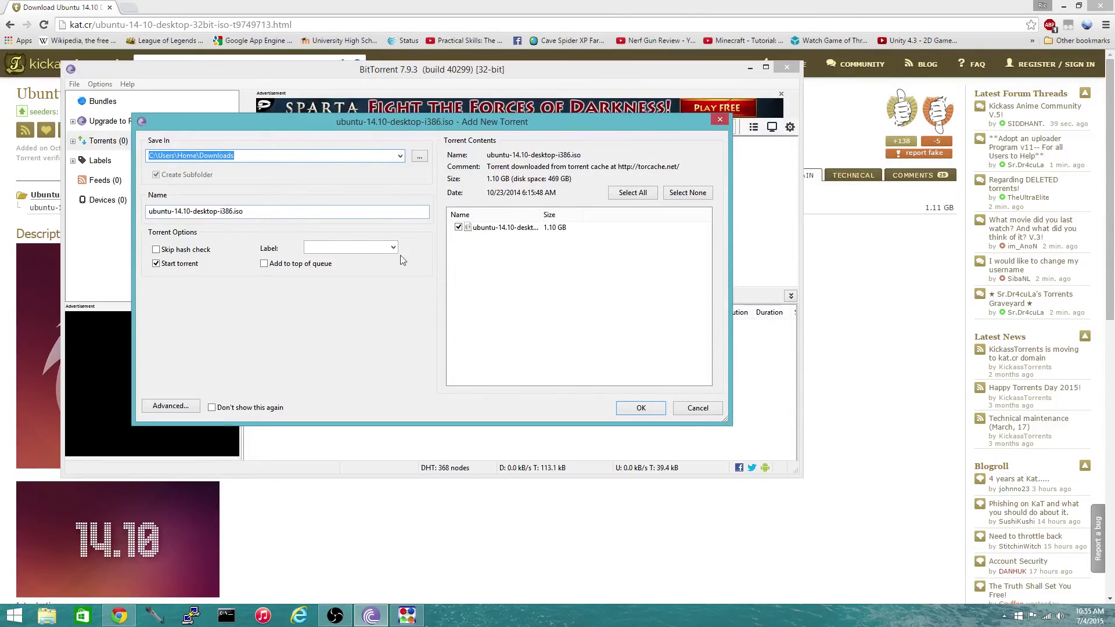
pyautogui.click(621, 329)
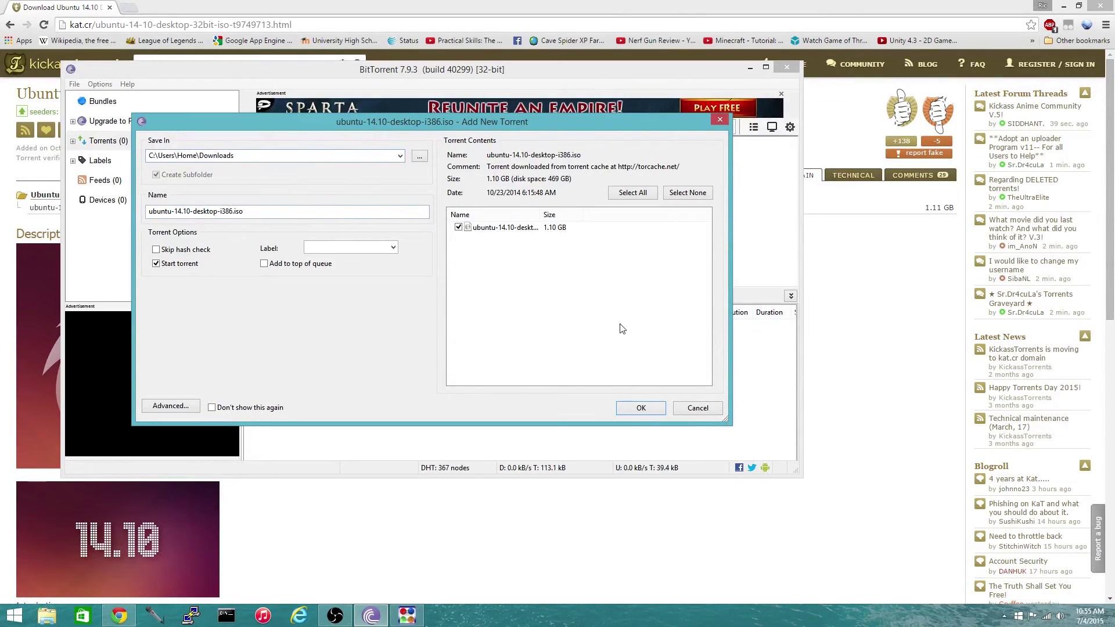
pyautogui.click(649, 407)
pyautogui.click(374, 157)
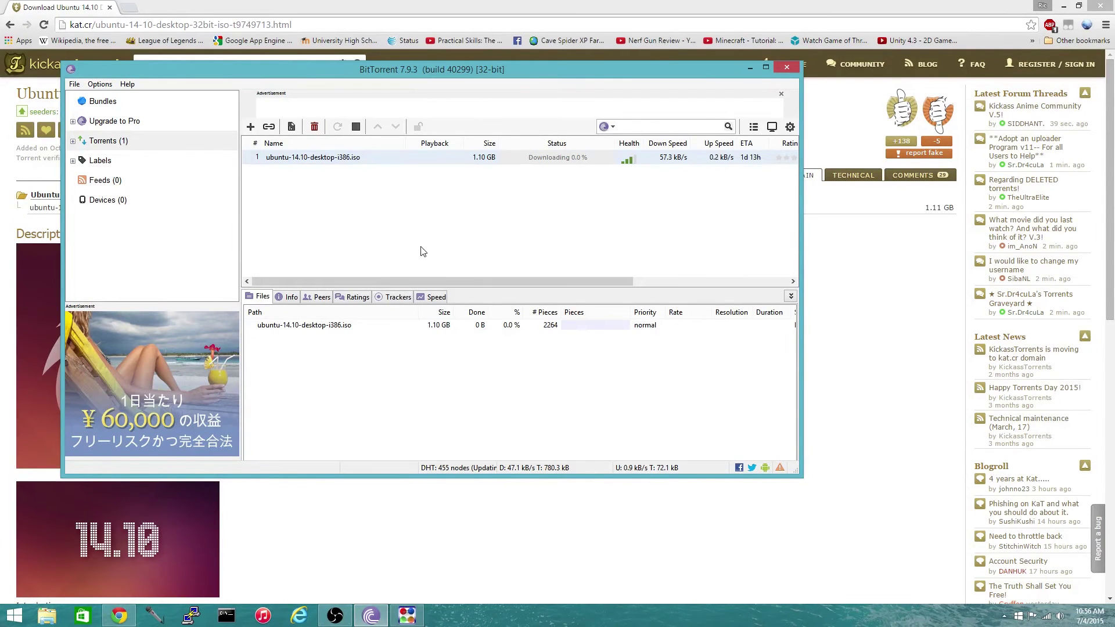
# - Inspect the Ubuntu torrent's trackers, widening the Name column, then its peers sorted by Down Speed
pyautogui.click(393, 299)
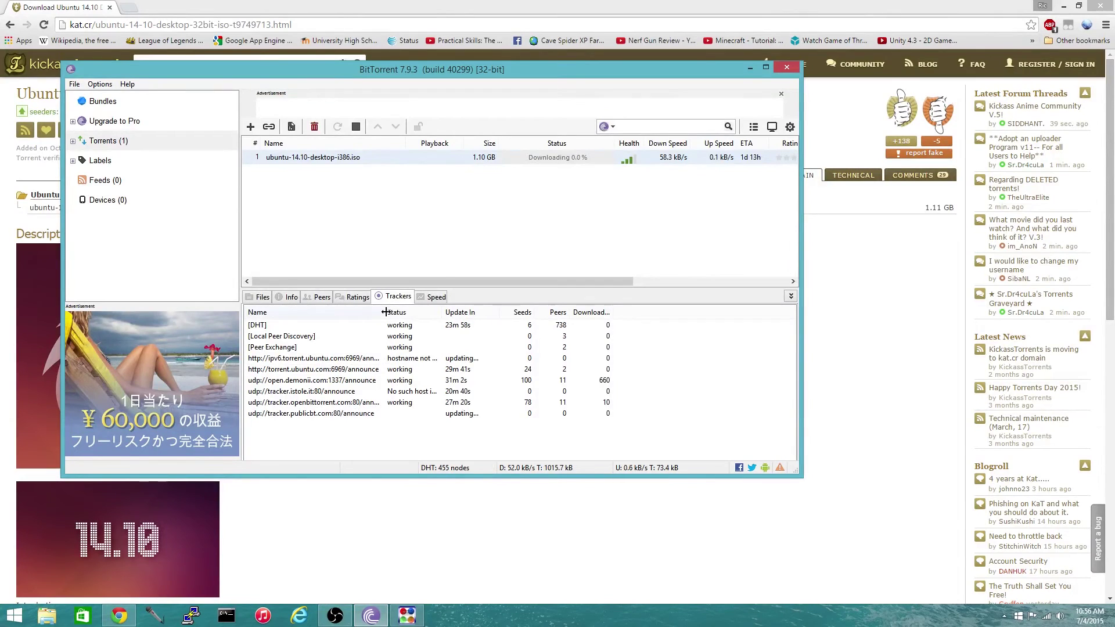
pyautogui.moveTo(385, 313); pyautogui.dragTo(401, 314)
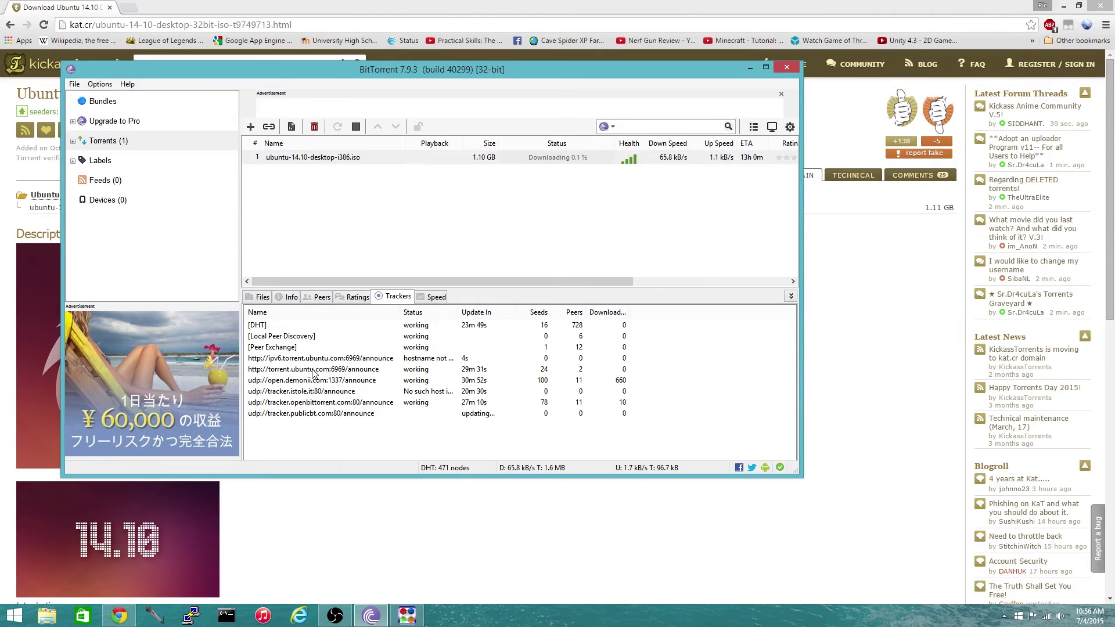
pyautogui.click(318, 298)
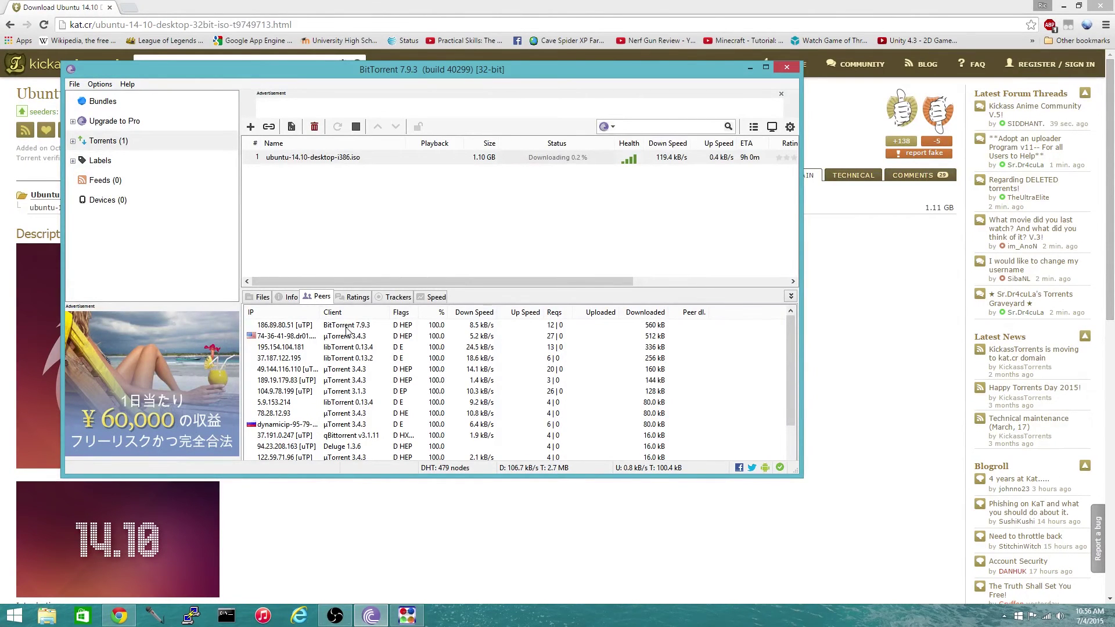
pyautogui.click(475, 313)
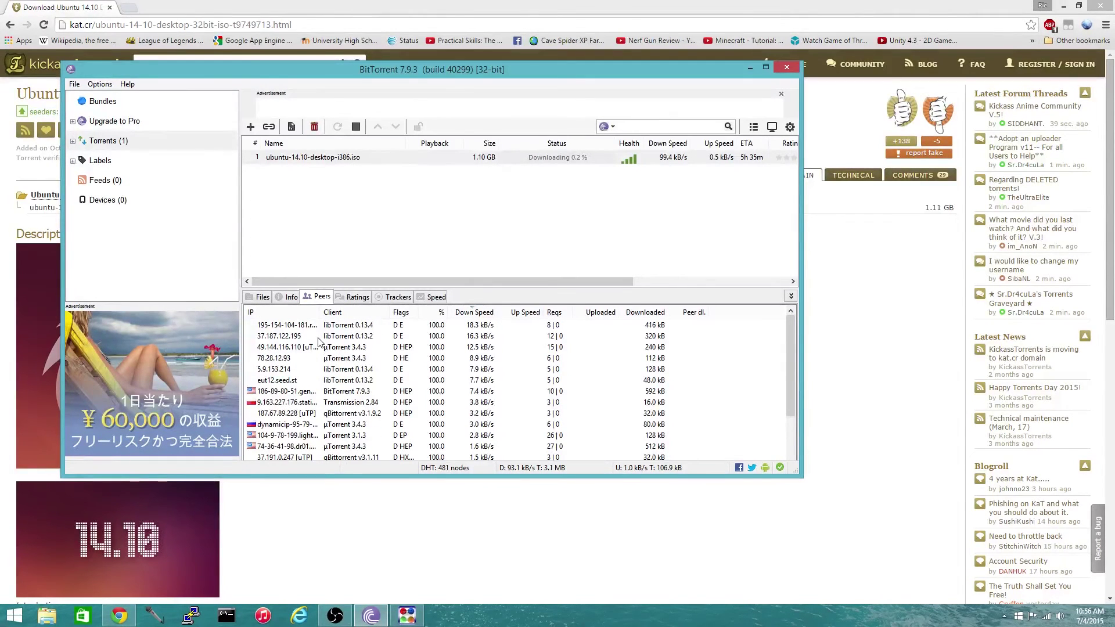
pyautogui.scroll(-2, 519, 380)
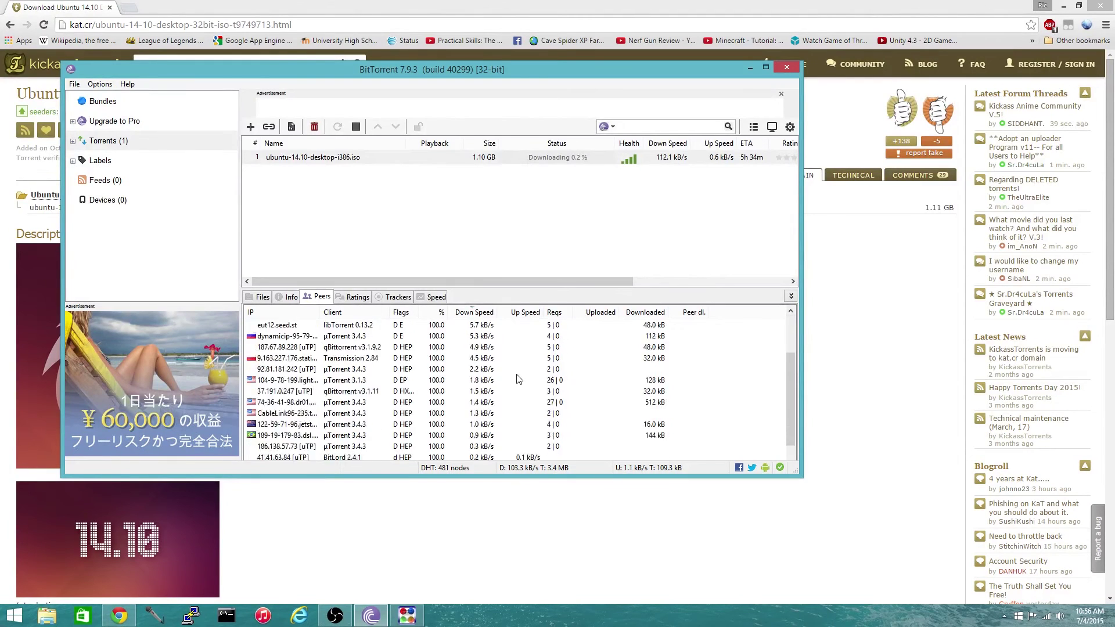
pyautogui.scroll(-2, 519, 379)
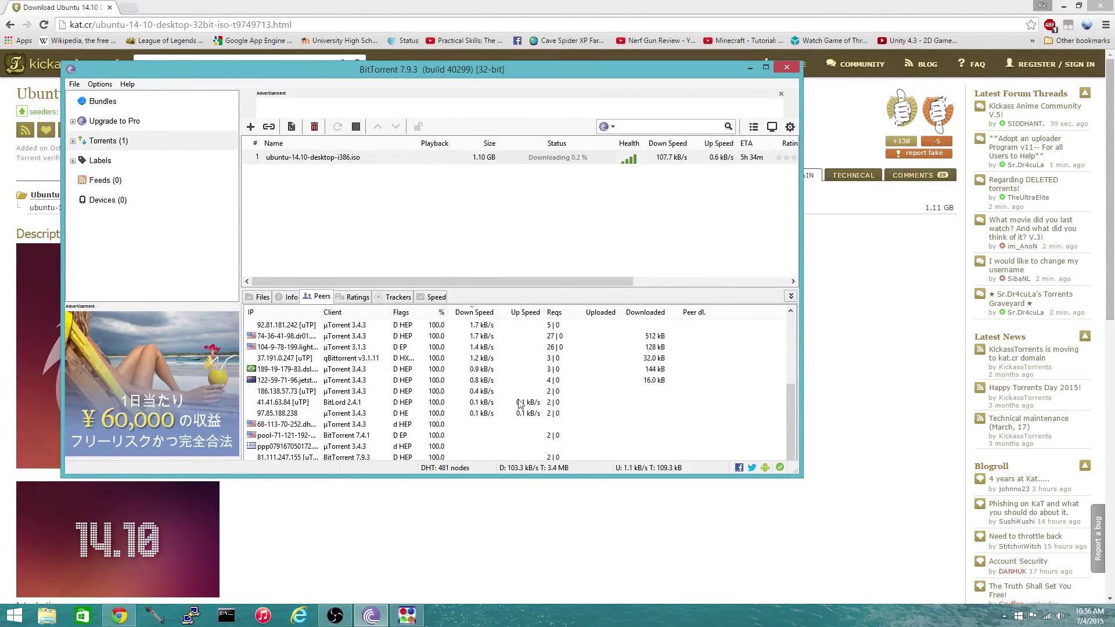
pyautogui.click(481, 414)
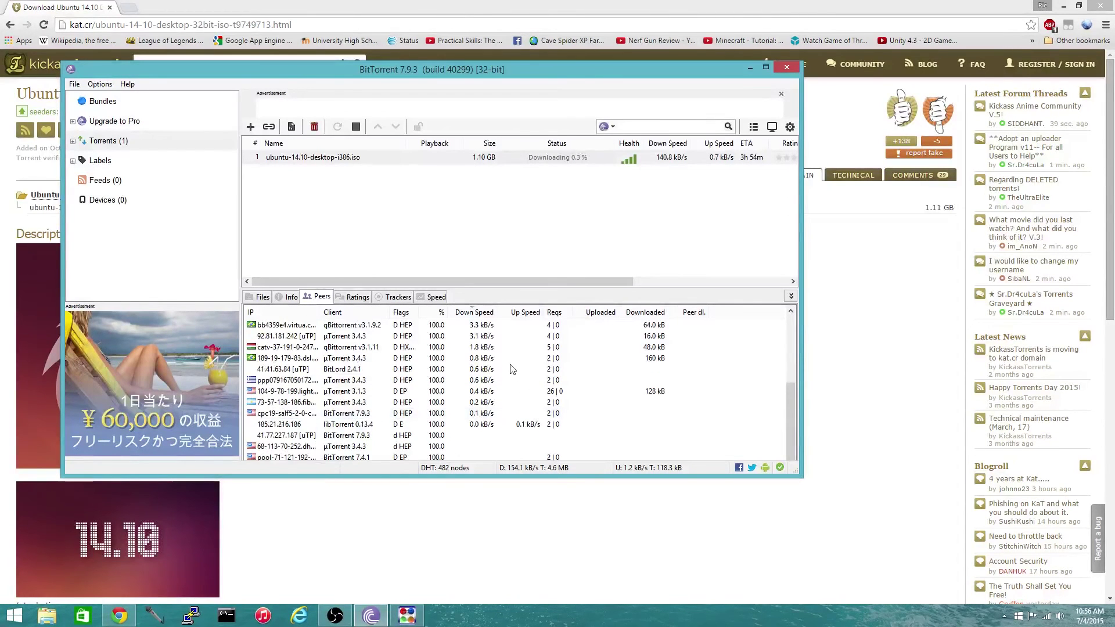
pyautogui.scroll(5, 511, 369)
pyautogui.click(552, 260)
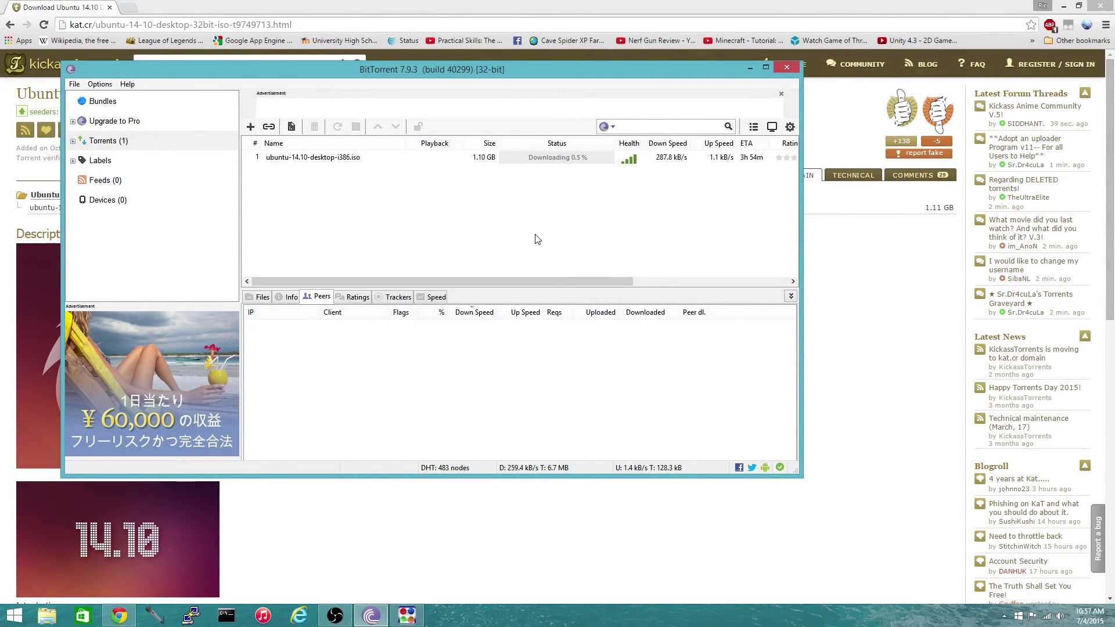
pyautogui.click(289, 297)
# - Reselect the Ubuntu torrent to view its Info details: 4.6% done, about 38 minutes left
pyautogui.click(356, 158)
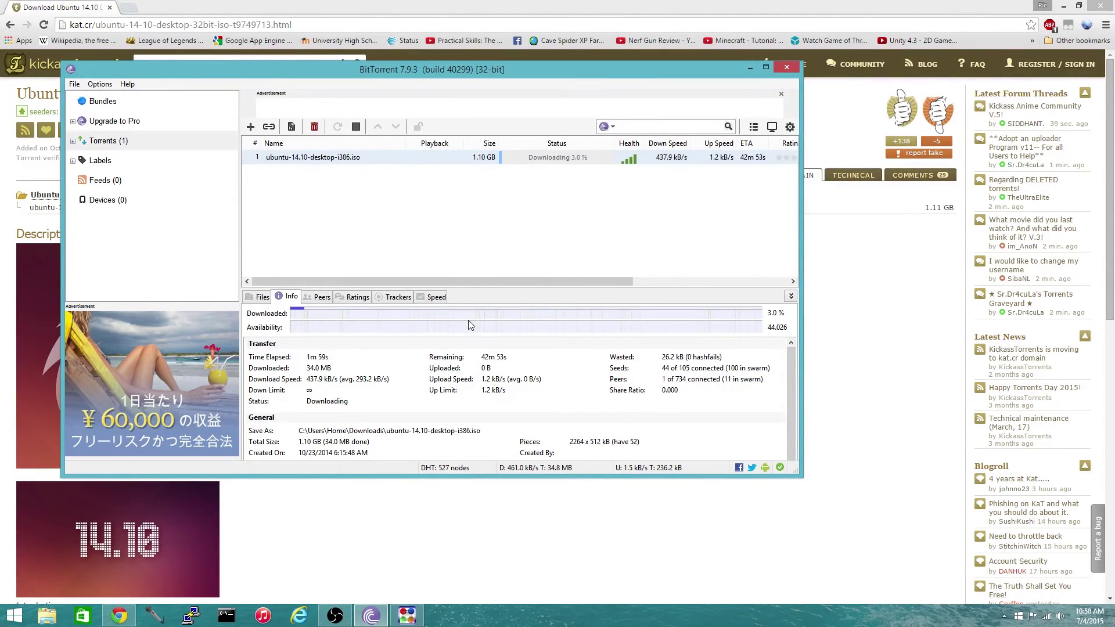
pyautogui.click(417, 213)
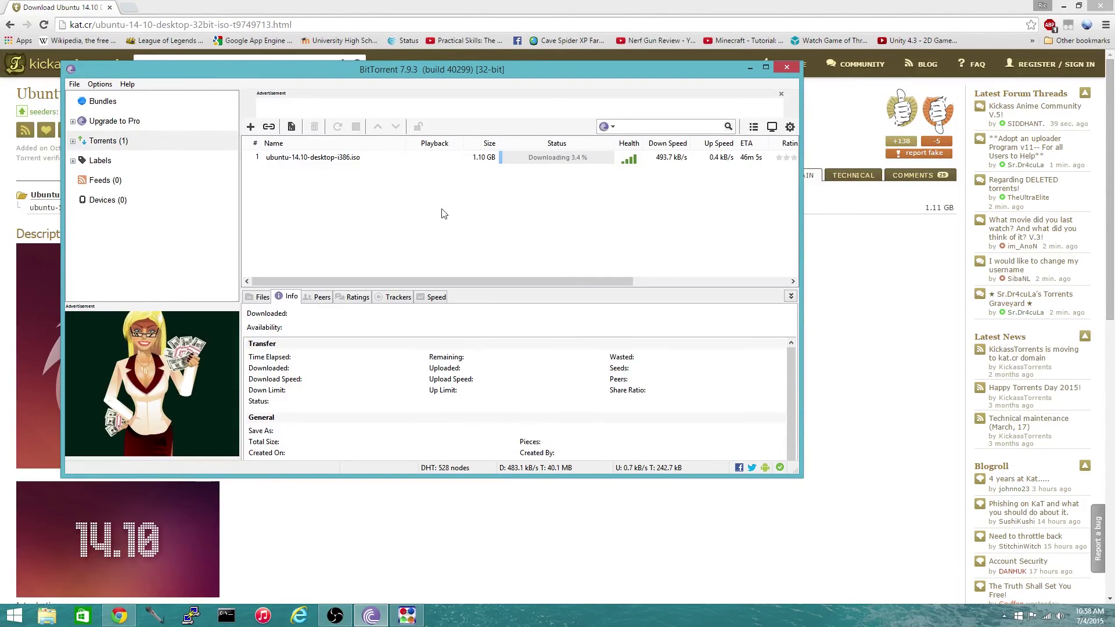
pyautogui.click(367, 165)
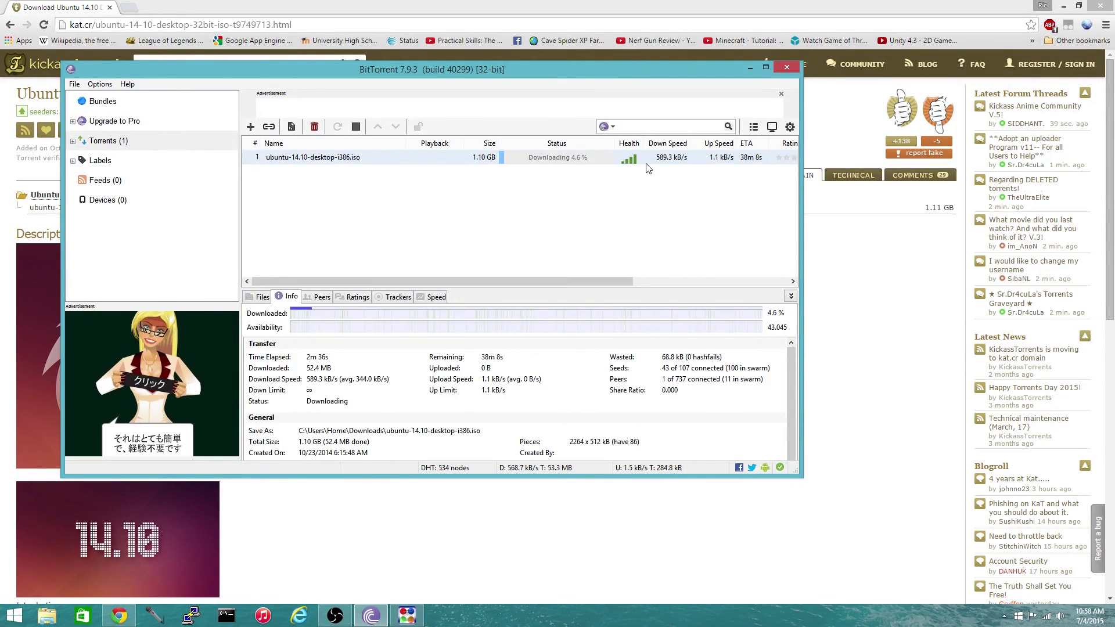
# - Switch the bottom panel to the Ubuntu torrent's Peers list
pyautogui.click(318, 297)
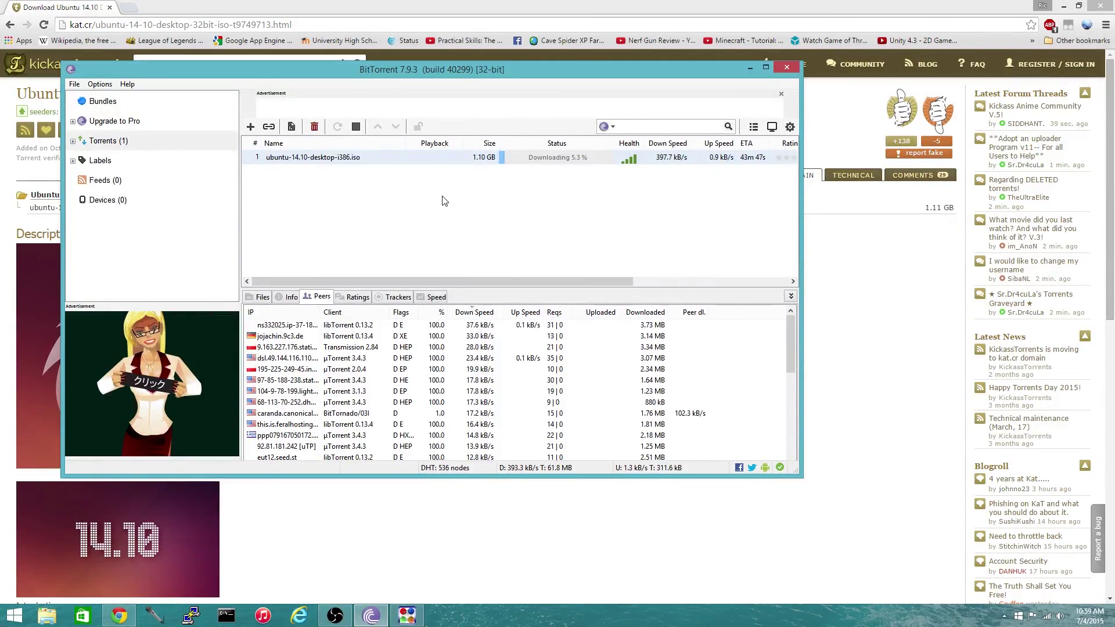
pyautogui.click(444, 201)
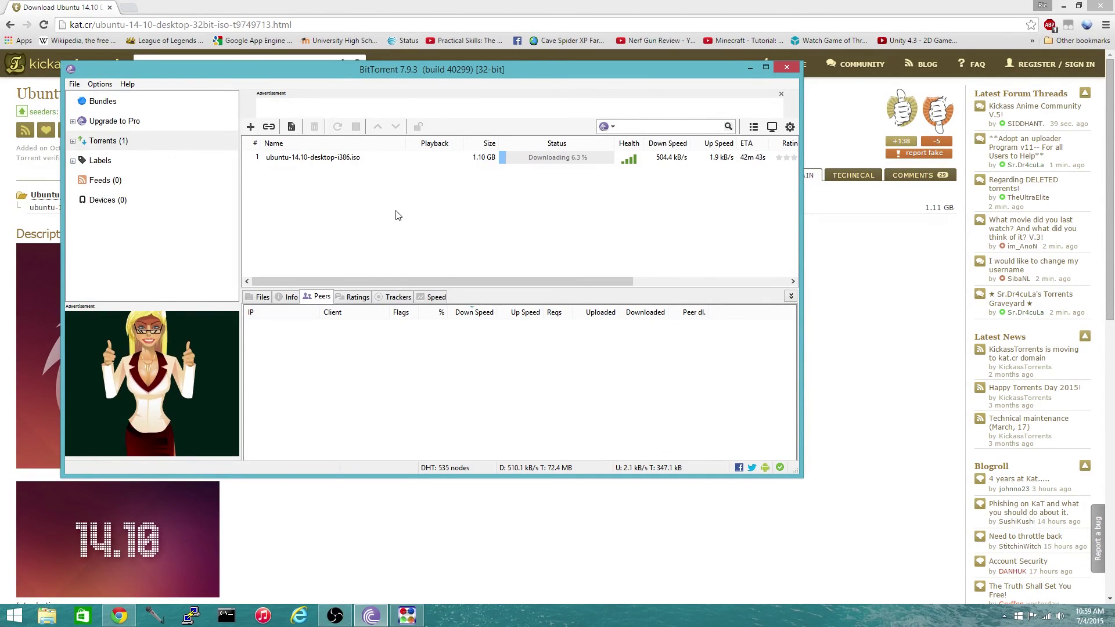
pyautogui.click(337, 156)
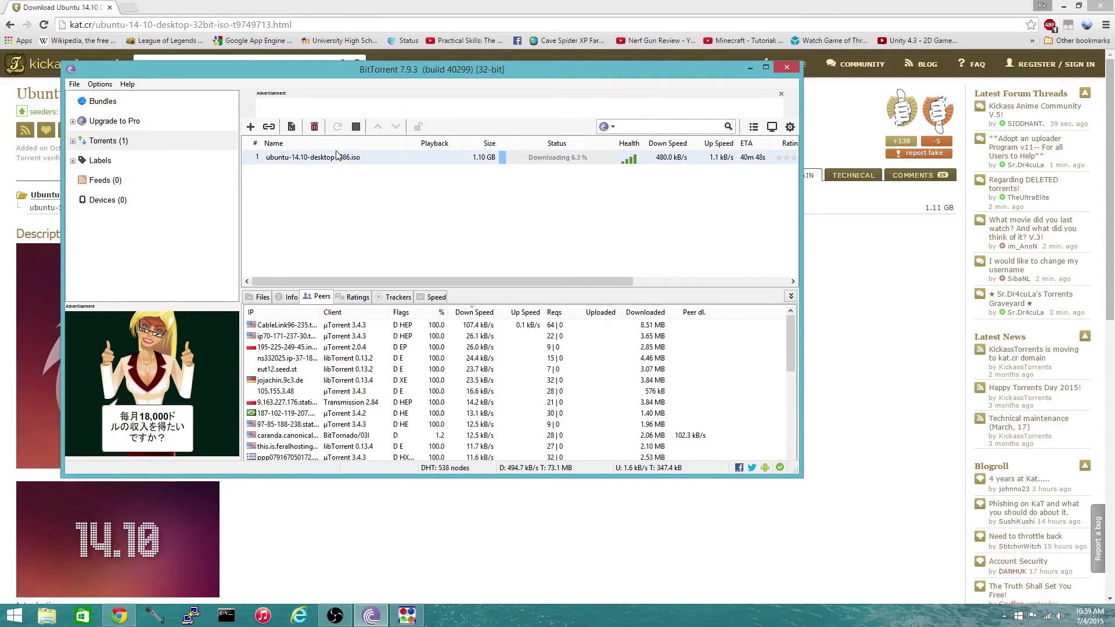